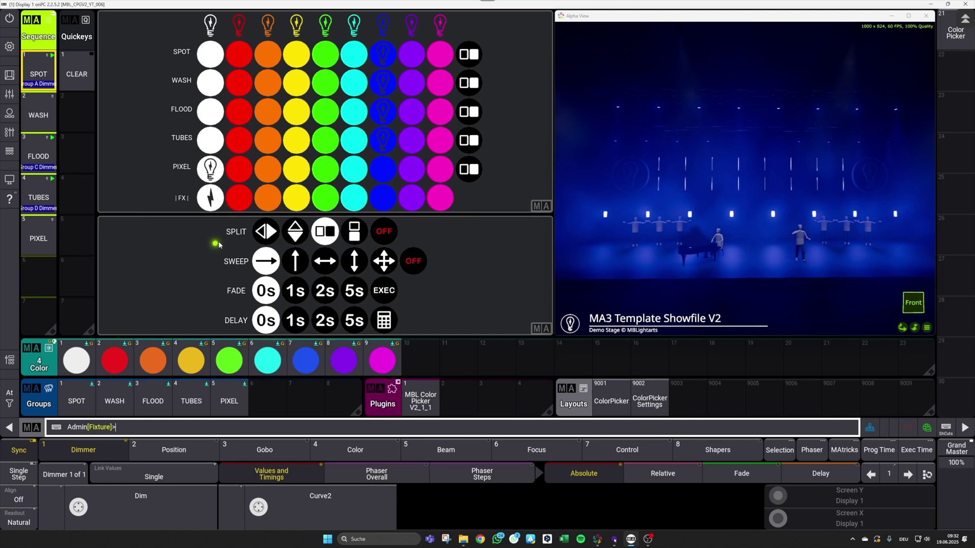
# - Switch the split of the SPOT group on and back off
pyautogui.click(469, 55)
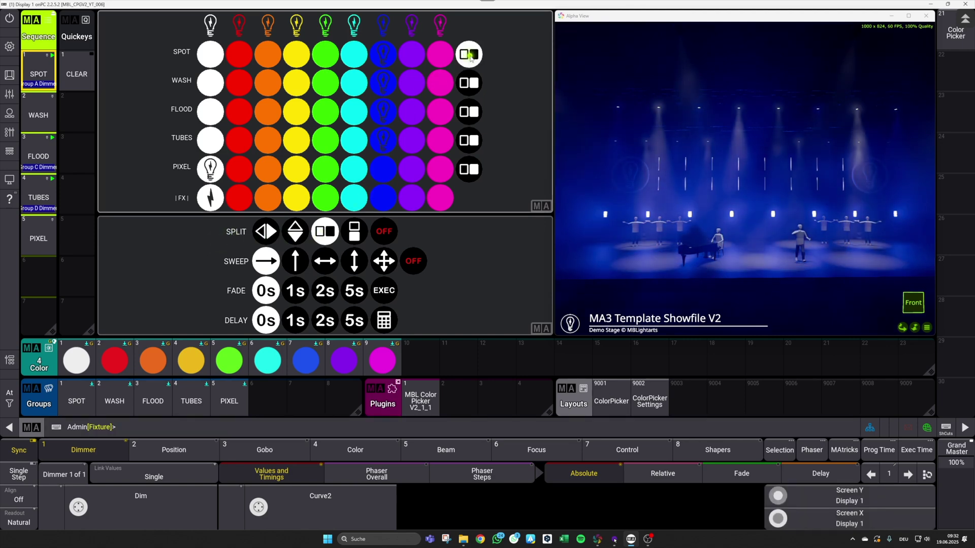
pyautogui.click(469, 55)
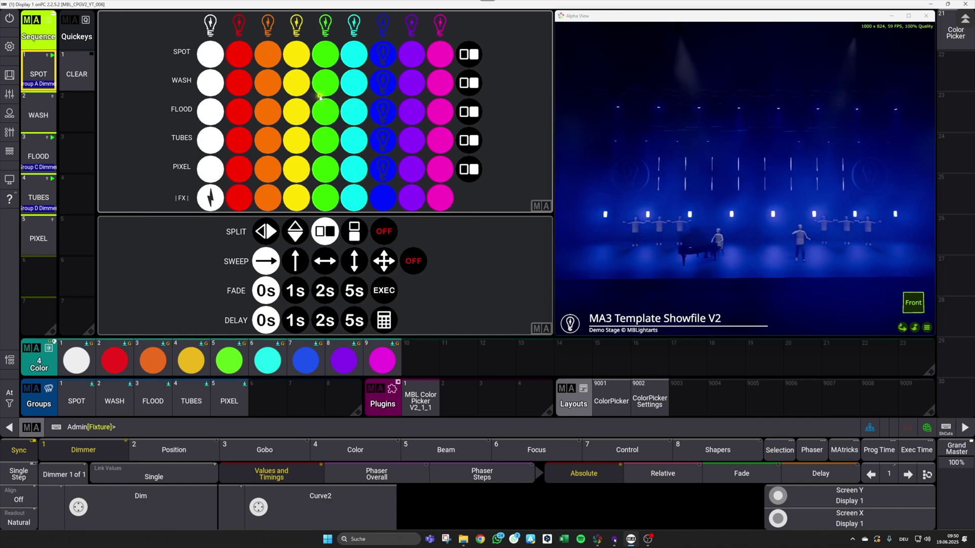
# - Set the base color of the SPOT, FLOOD and TUBES groups to white
pyautogui.click(211, 57)
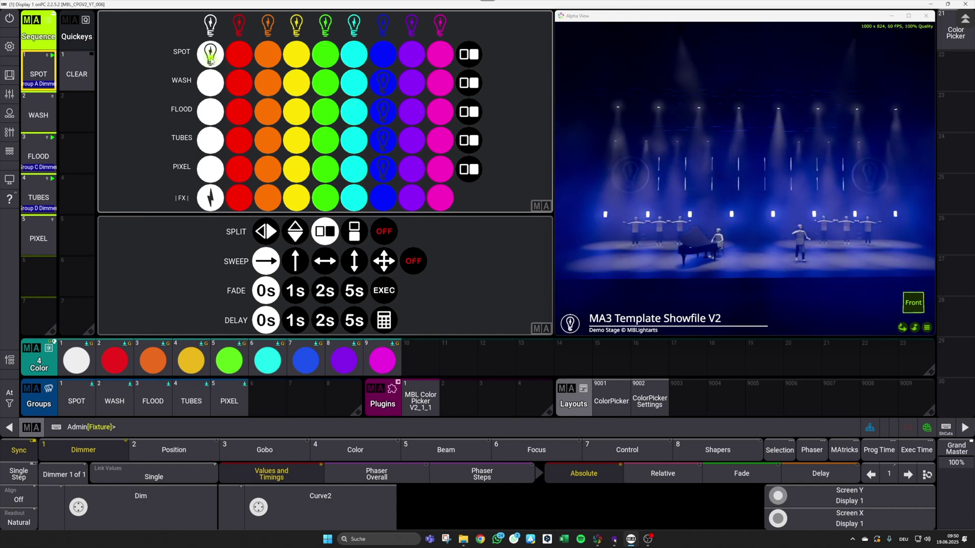
pyautogui.click(219, 115)
pyautogui.click(211, 143)
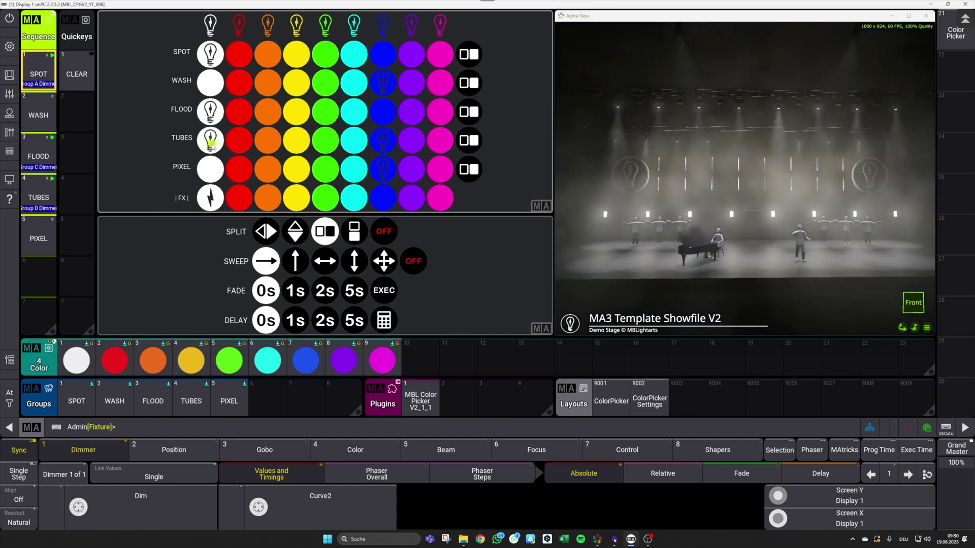
pyautogui.click(135, 198)
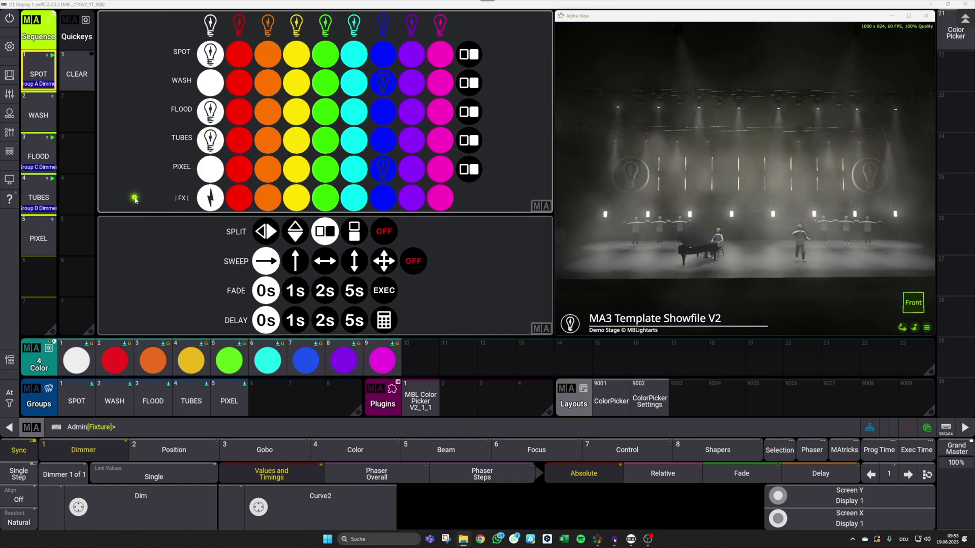
# - Show the color presets from 9001 onward and try red and blue as the FX color
pyautogui.click(249, 202)
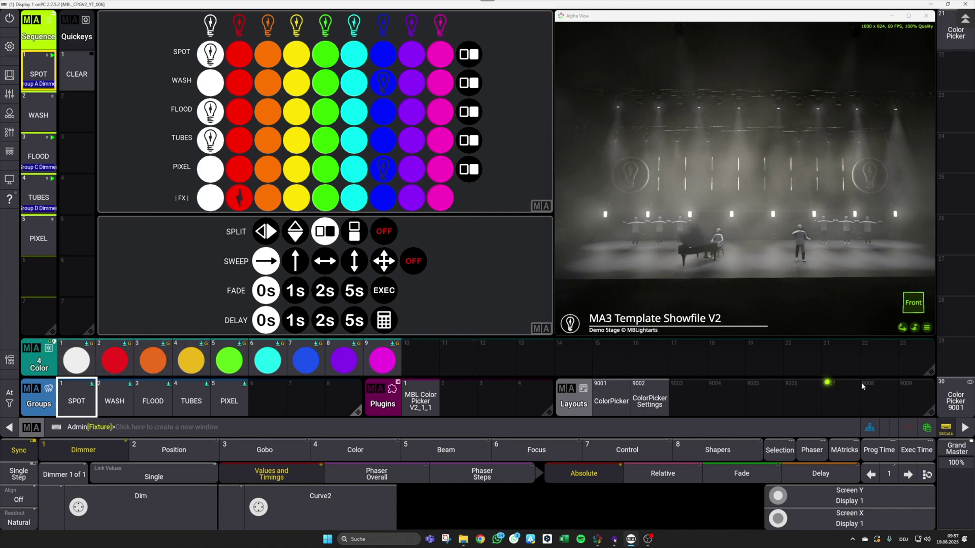
pyautogui.click(956, 401)
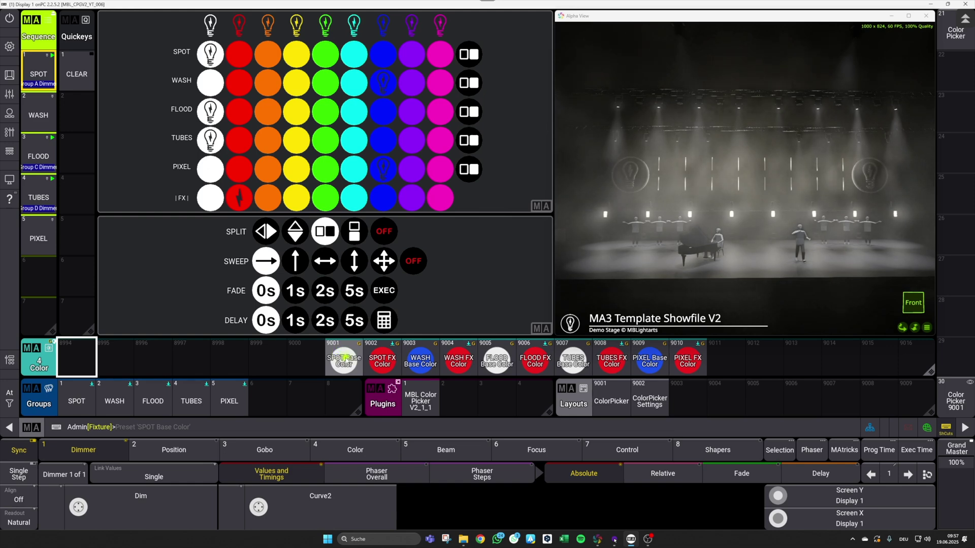
pyautogui.click(383, 200)
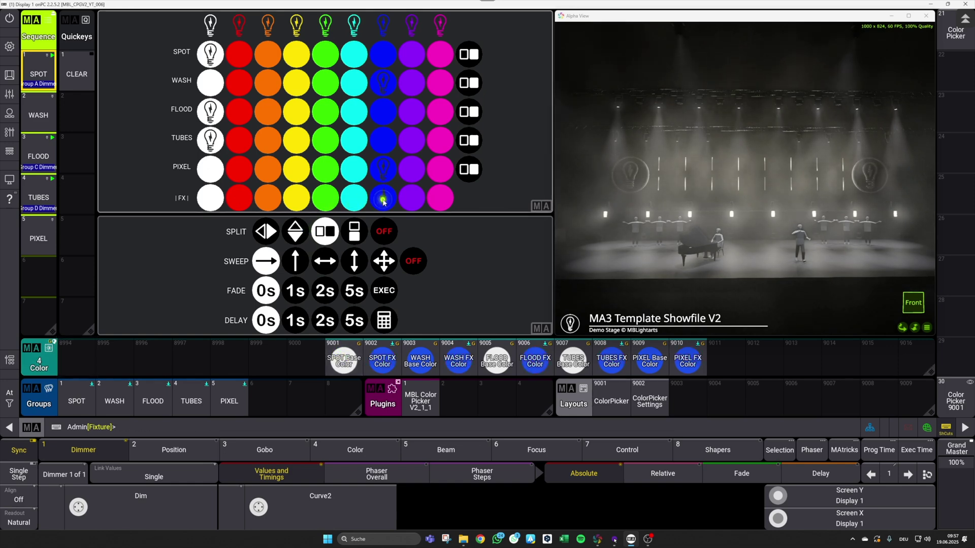
# - Set the base color of all groups to white and try several FX colors, finishing with orange
pyautogui.click(211, 23)
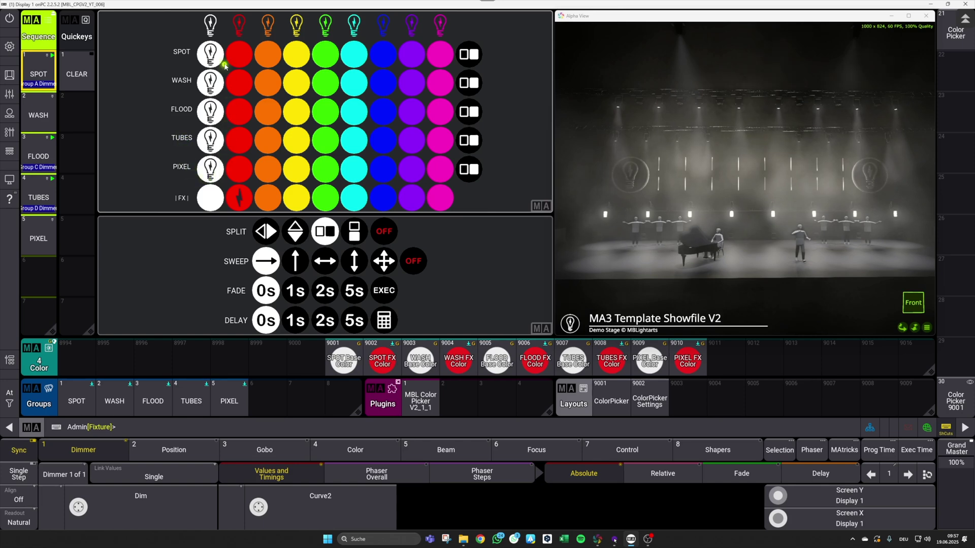
pyautogui.click(326, 204)
pyautogui.click(385, 199)
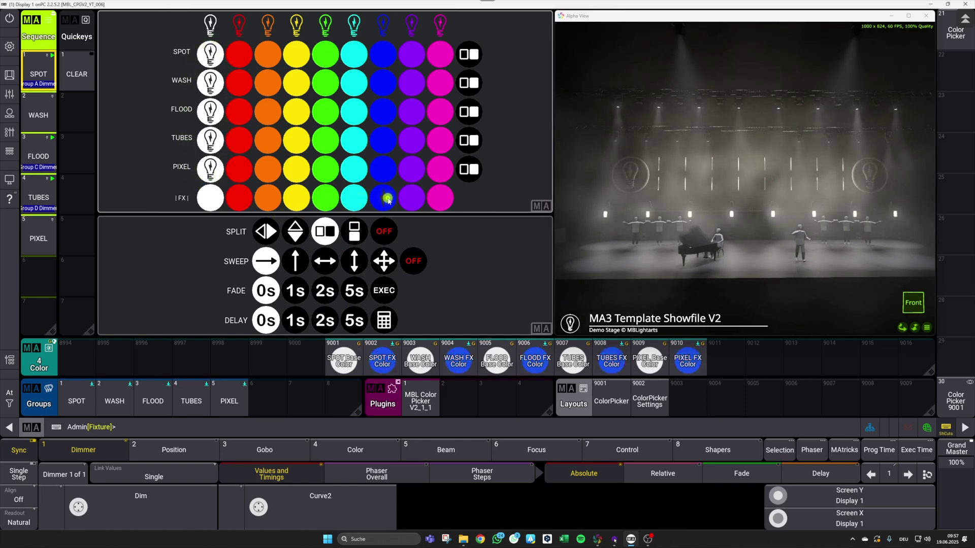
pyautogui.click(415, 201)
pyautogui.click(444, 201)
pyautogui.click(328, 199)
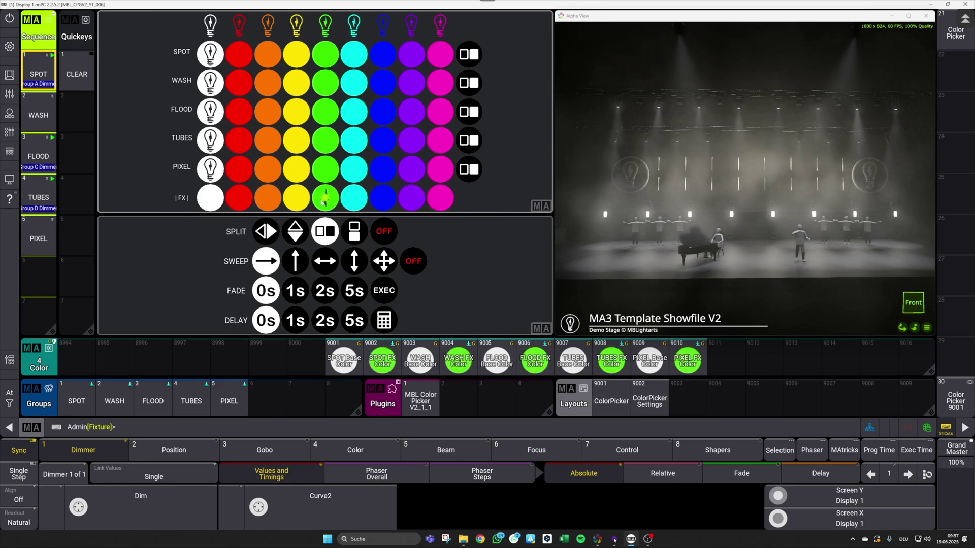
pyautogui.click(296, 199)
pyautogui.click(268, 199)
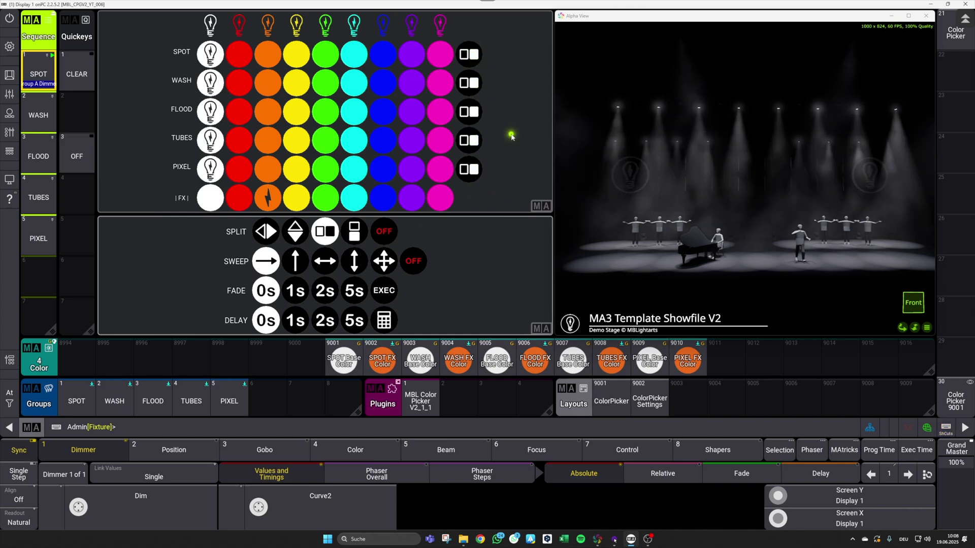
# - Split the SPOT group so alternating fixtures use the base color and the FX color
pyautogui.click(472, 54)
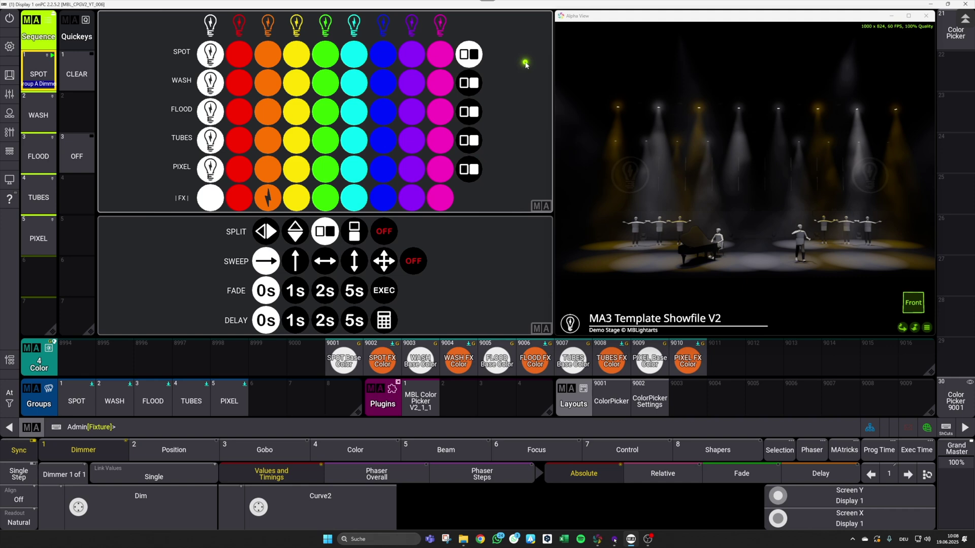
pyautogui.click(473, 61)
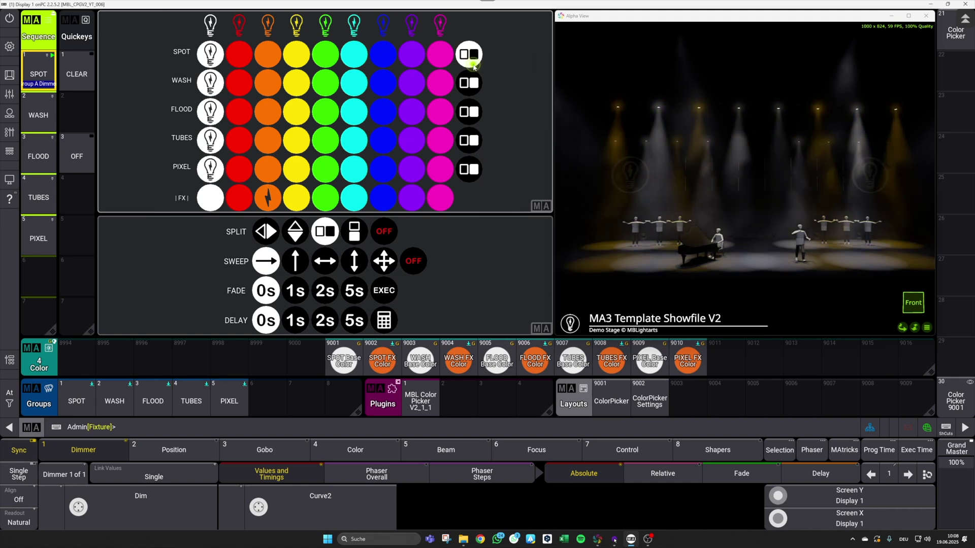
pyautogui.click(473, 64)
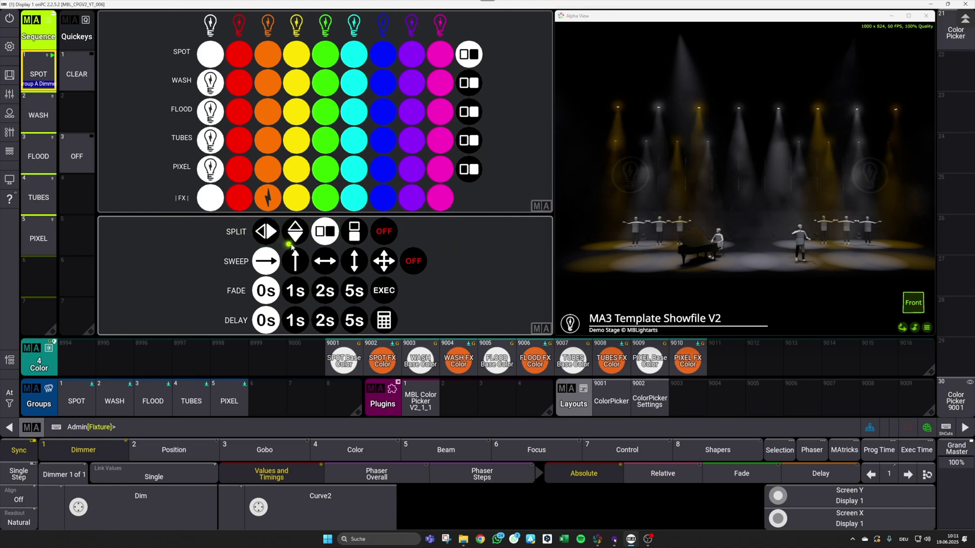
# - Try the left/right and side-by-side split styles, finishing with the stacked-squares style
pyautogui.click(267, 233)
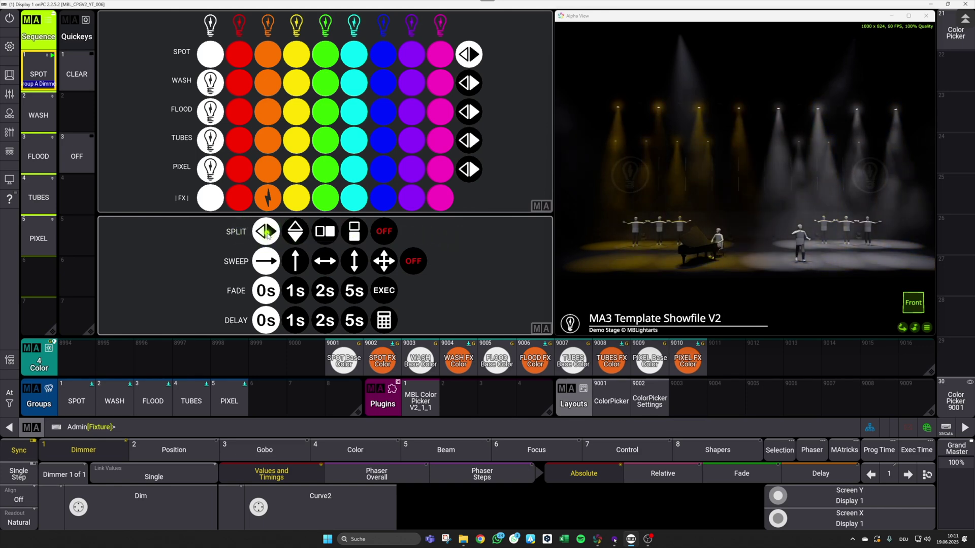
pyautogui.click(295, 233)
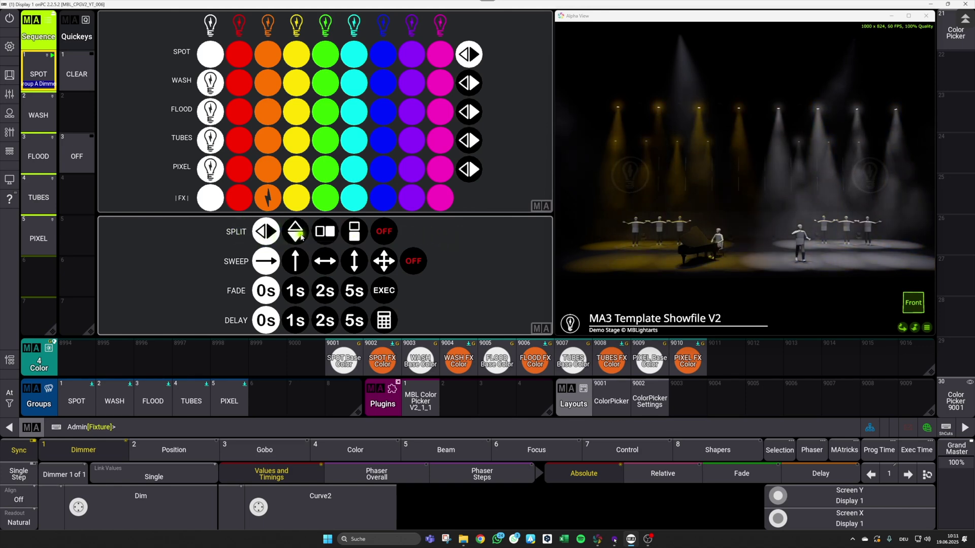
pyautogui.click(328, 234)
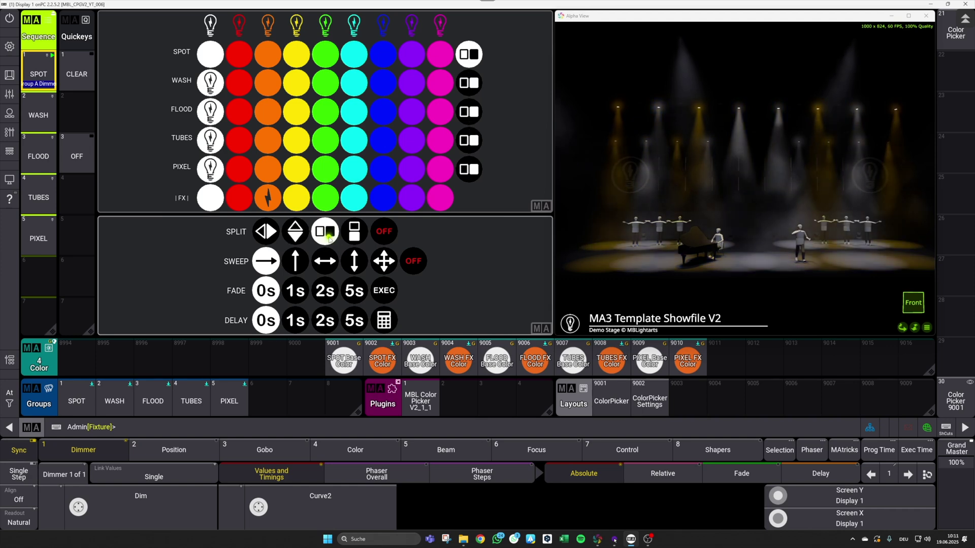
pyautogui.click(358, 237)
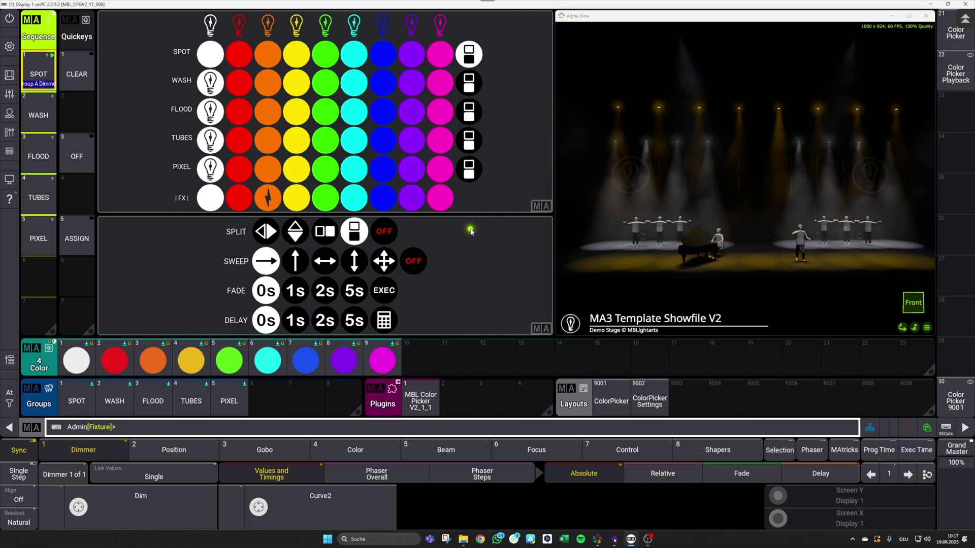
# - Enable the split for the FLOOD group and start the FLOOD sequence
pyautogui.click(469, 111)
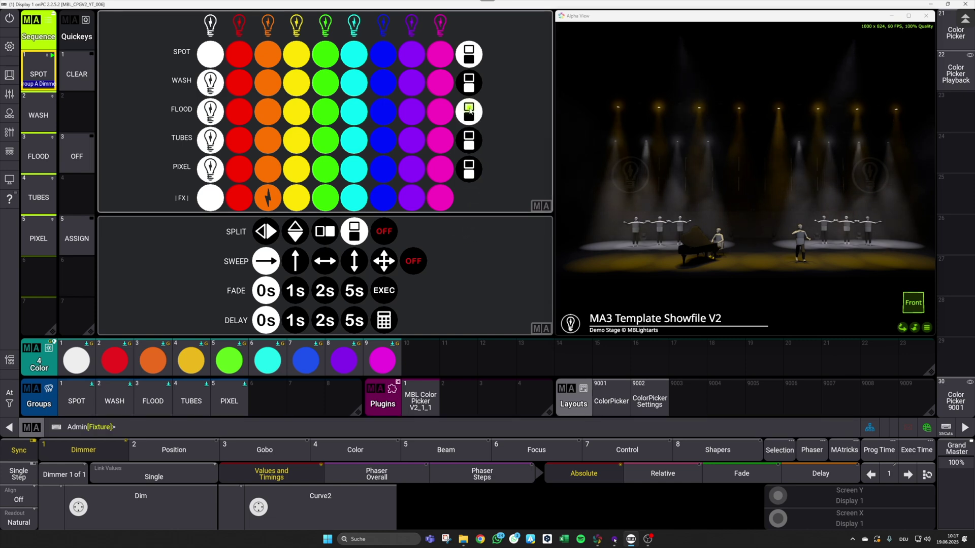
pyautogui.click(43, 156)
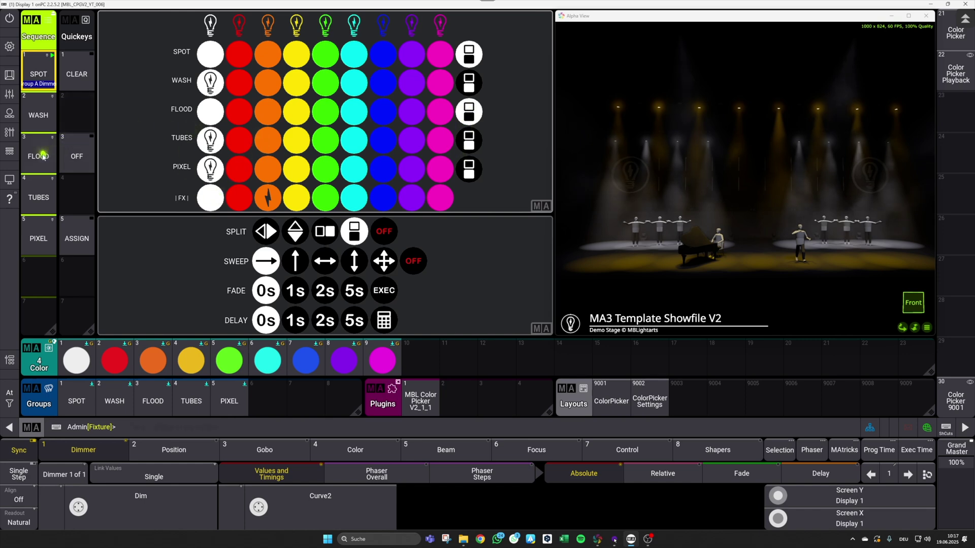
pyautogui.click(352, 170)
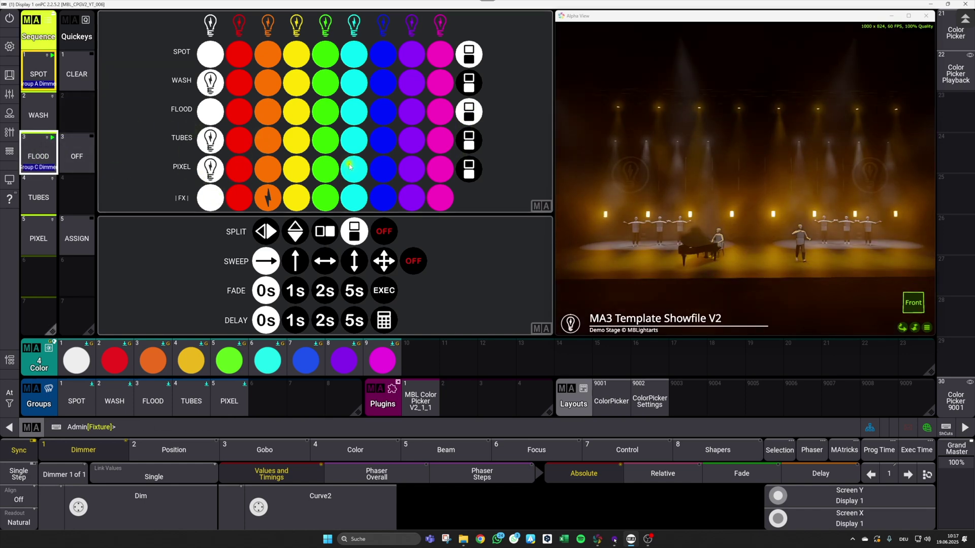
# - Turn off the splits of the FLOOD and SPOT groups with the Off command
pyautogui.click(78, 159)
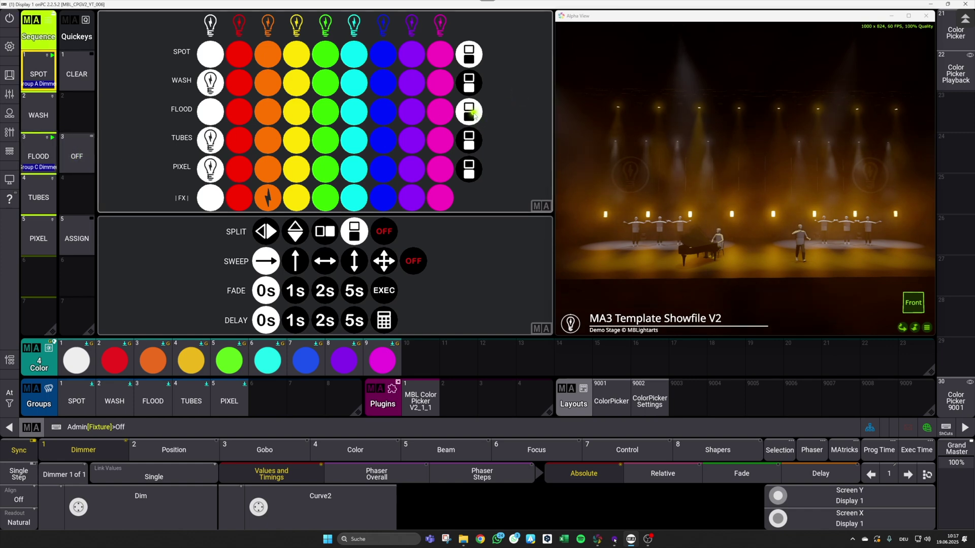
pyautogui.click(85, 157)
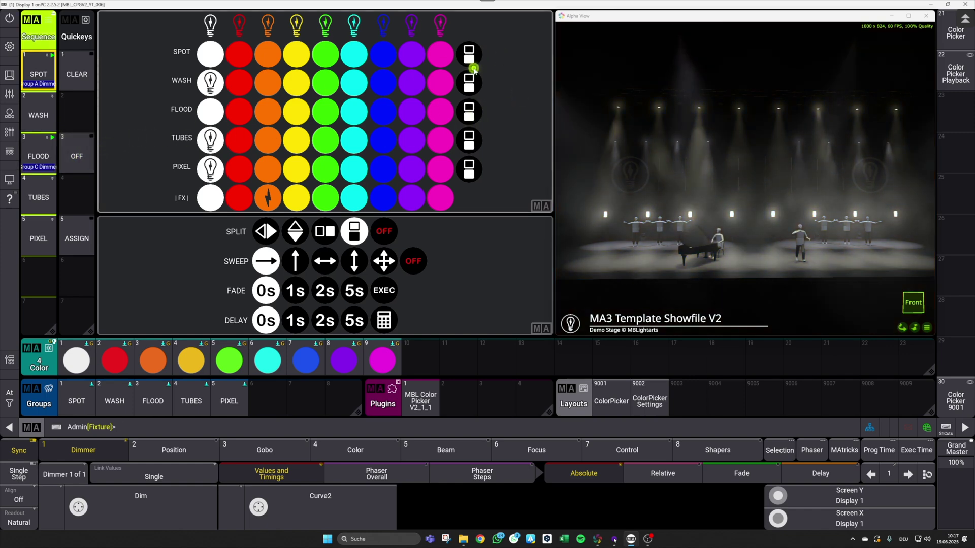
# - Switch the SPOT and FLOOD splits back on and turn all splits off at once
pyautogui.click(468, 136)
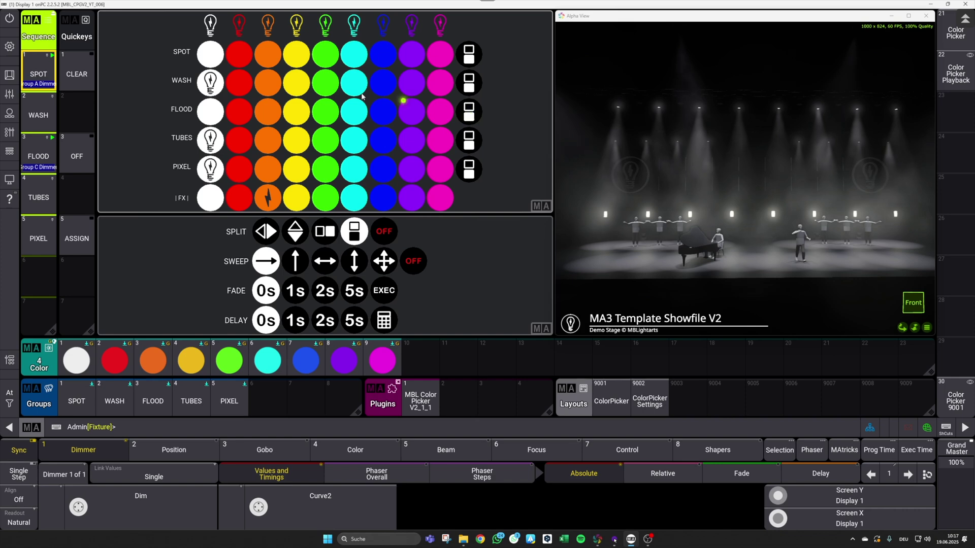
pyautogui.click(468, 111)
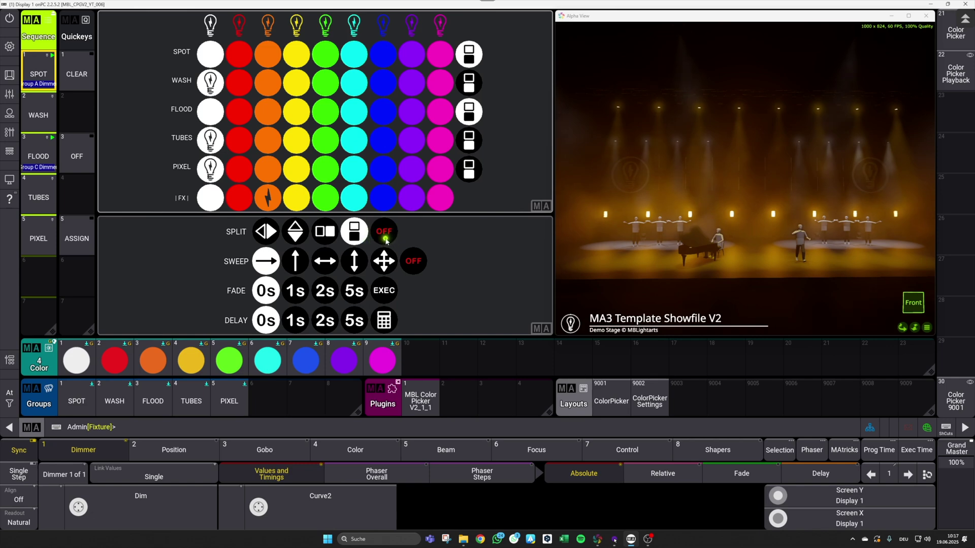
pyautogui.click(385, 236)
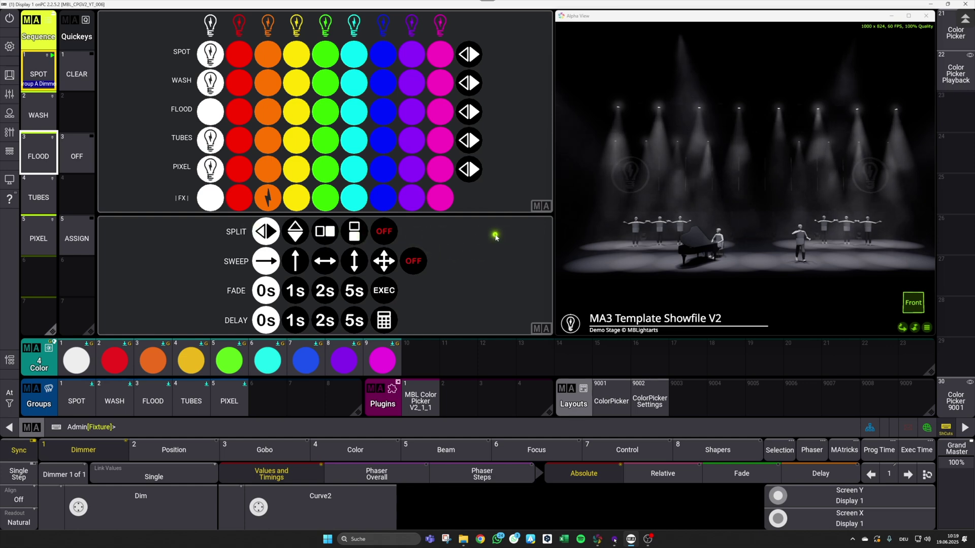
# - Show the Color Picker Playback view and assign the SPOT split sequence to executor 201 on page 100
pyautogui.click(959, 77)
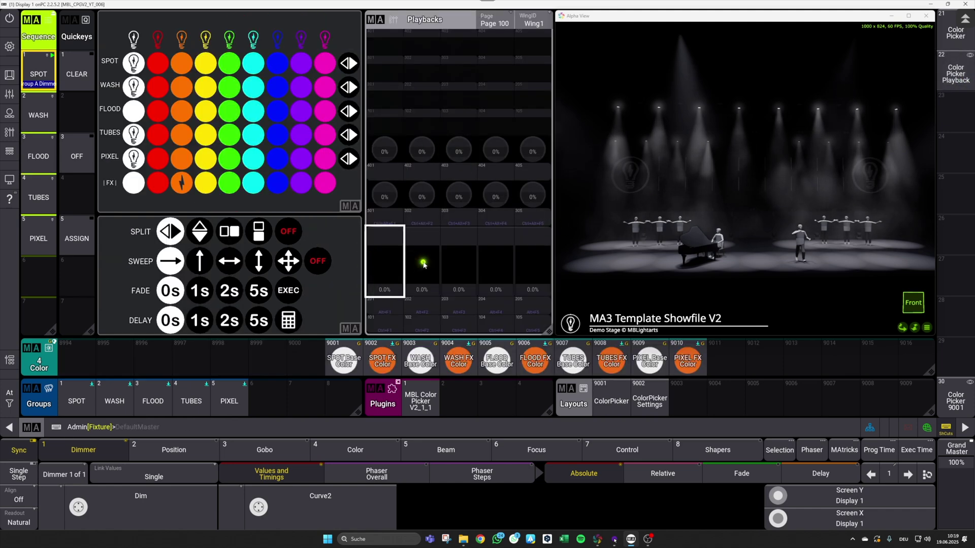
pyautogui.click(94, 246)
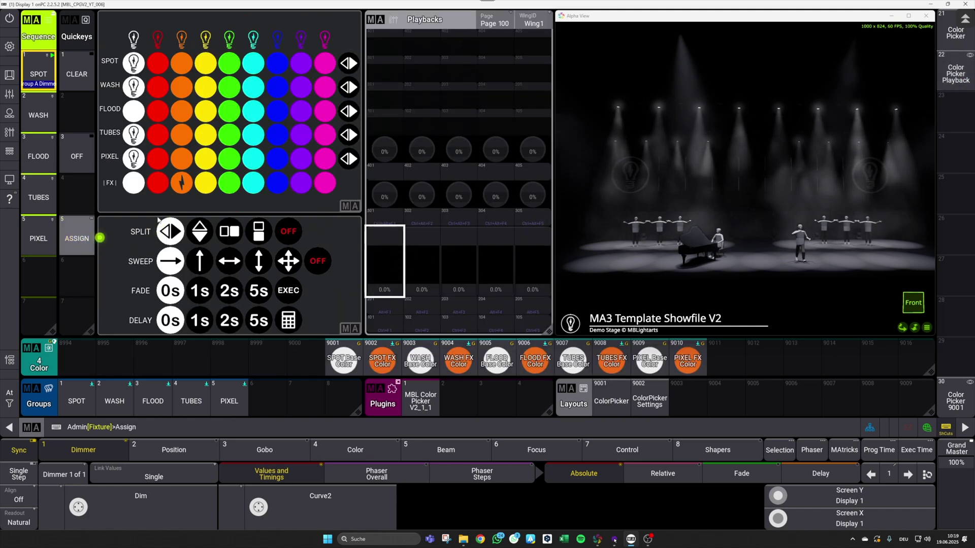
pyautogui.click(351, 76)
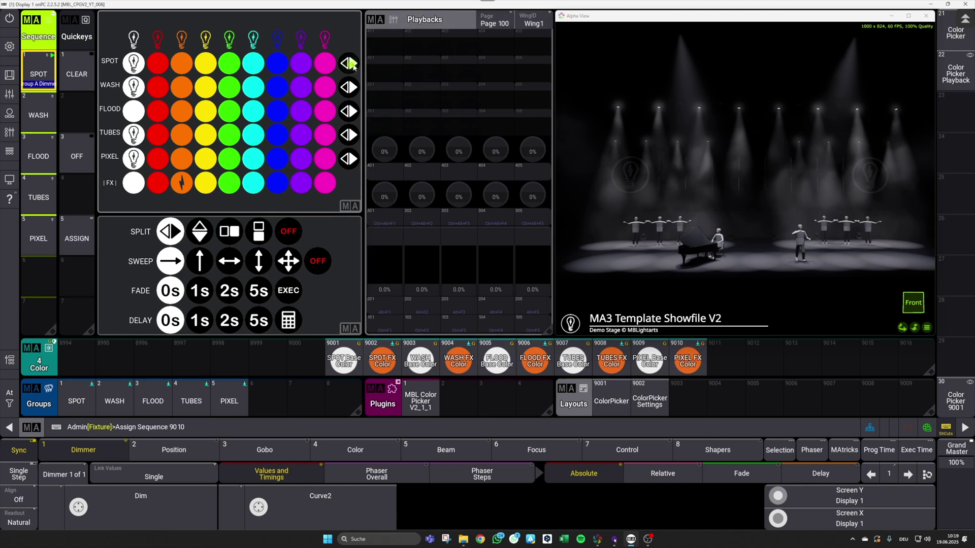
pyautogui.click(390, 304)
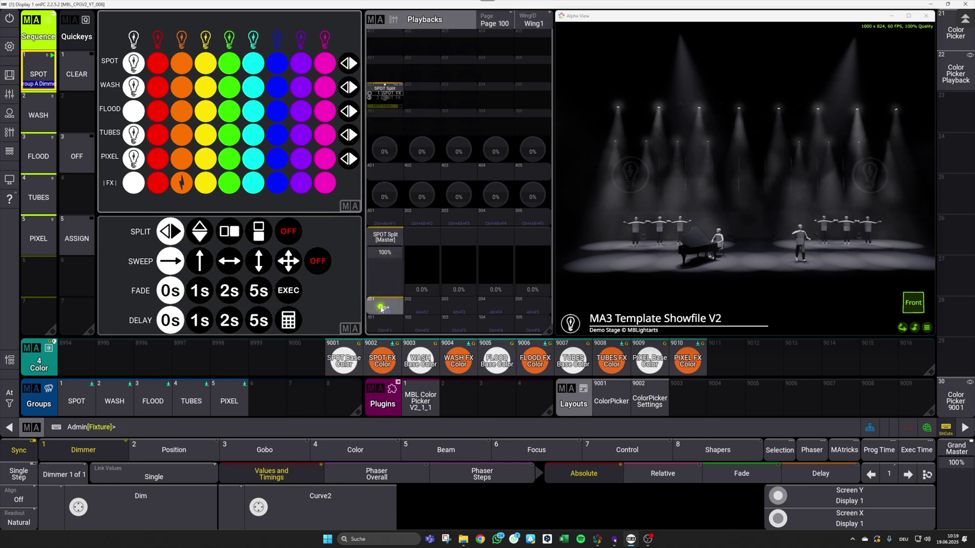
# - Trigger the SPOT split repeatedly from executor 201 and change the split style to the side-by-side squares
pyautogui.click(392, 307)
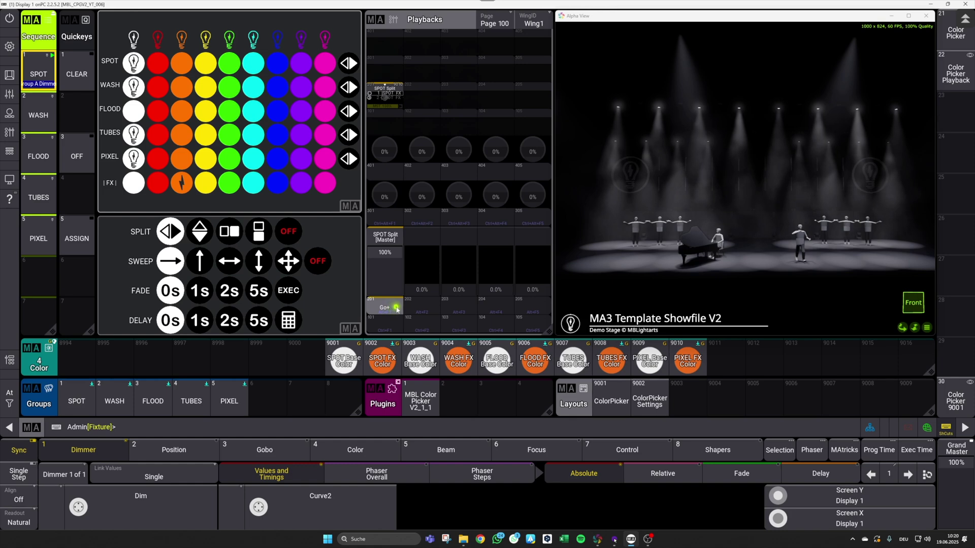
pyautogui.click(396, 308)
pyautogui.click(397, 307)
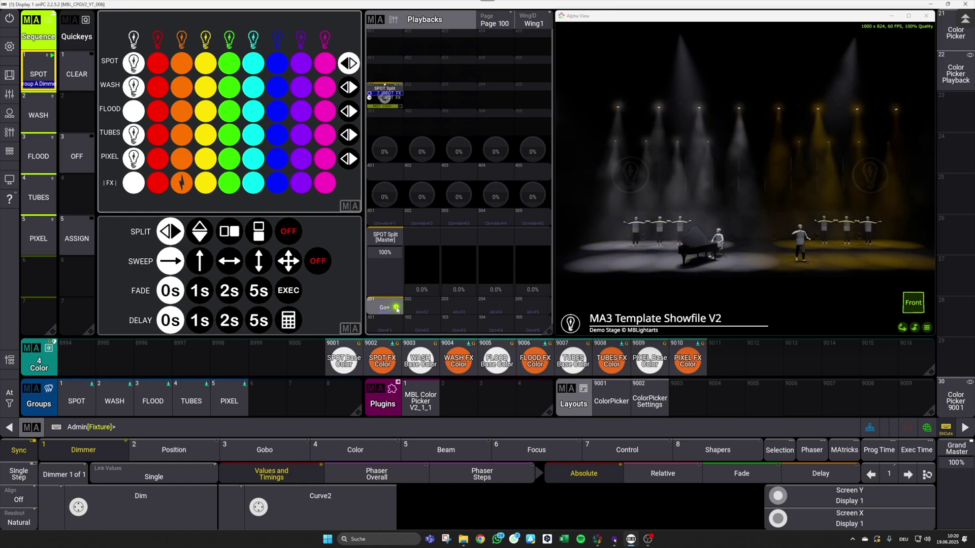
pyautogui.click(397, 308)
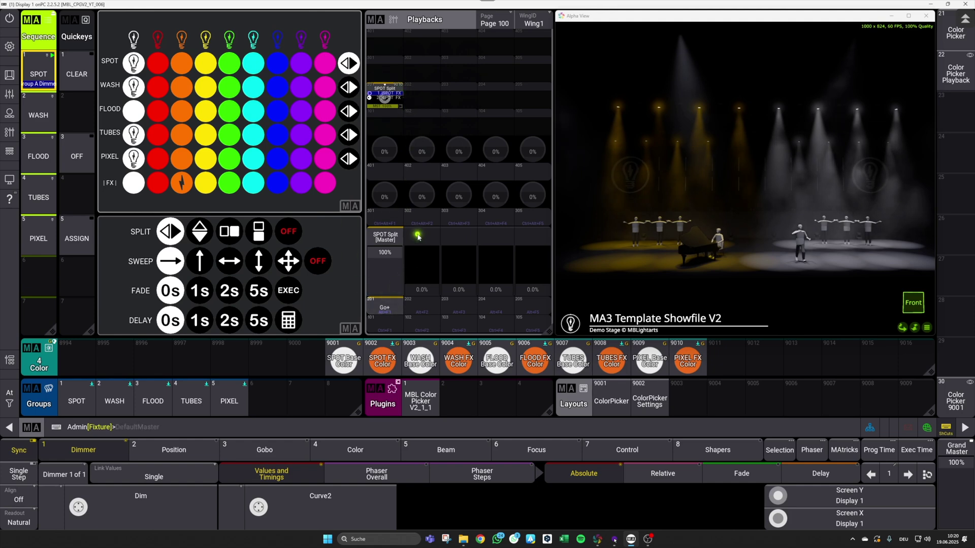
pyautogui.click(227, 231)
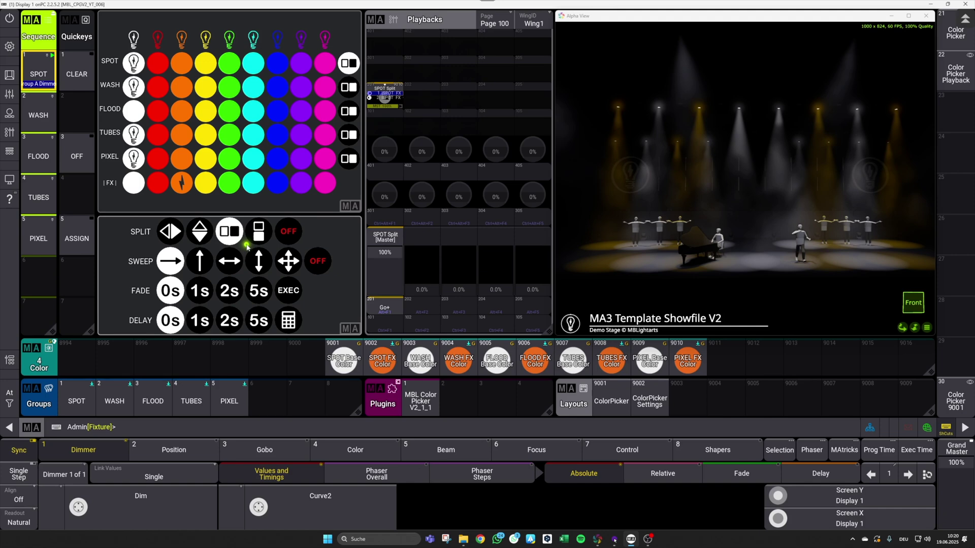
# - Trigger the SPOT split from executor 201, set delay and fade to 1s, and switch the SPOT base color to orange
pyautogui.click(384, 308)
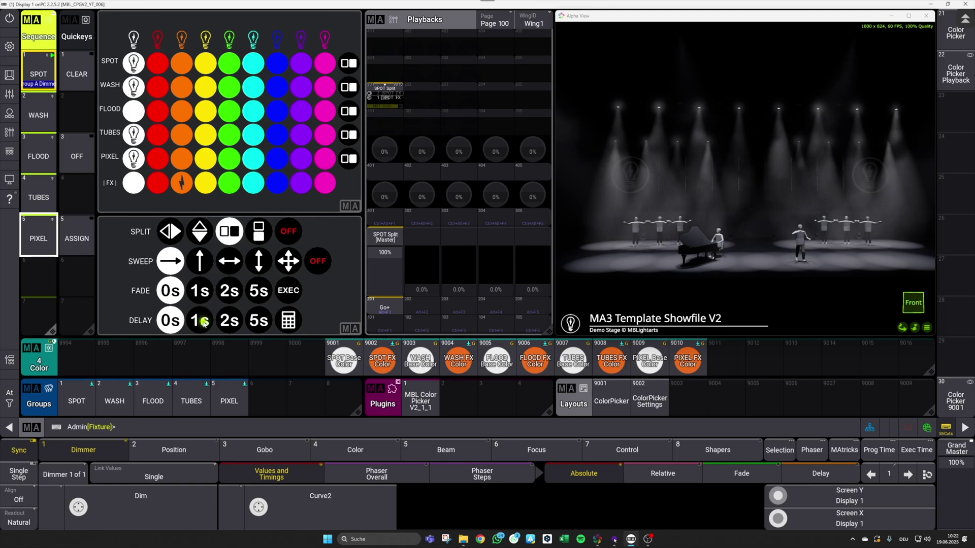
pyautogui.click(202, 322)
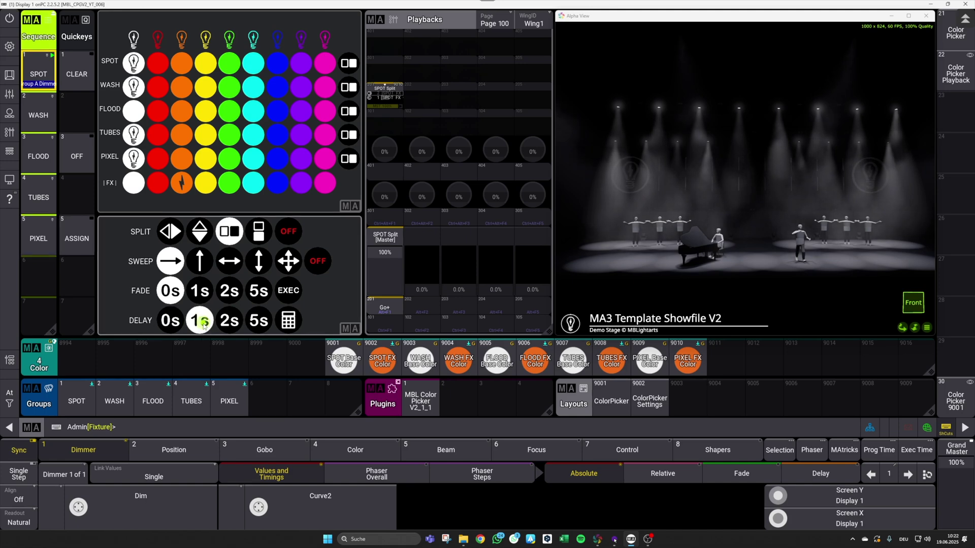
pyautogui.click(201, 292)
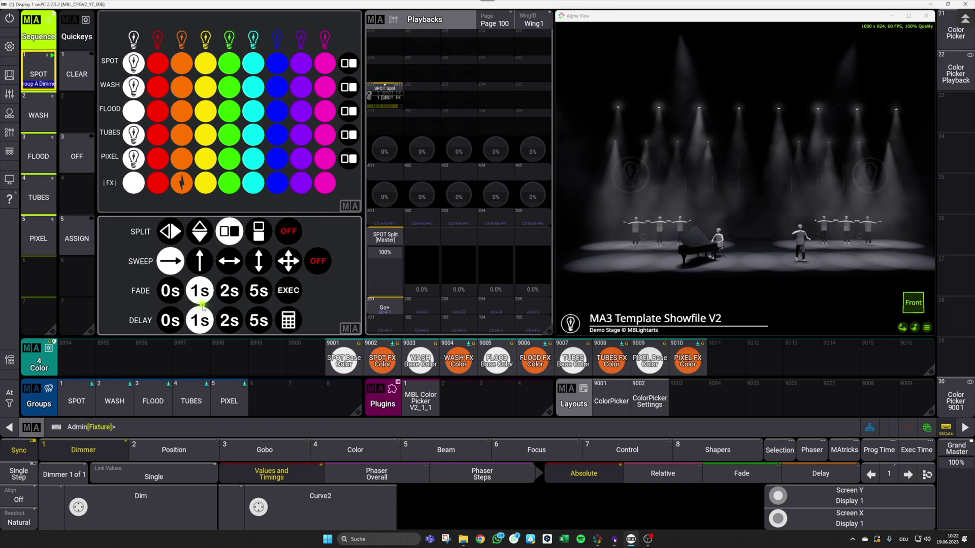
pyautogui.click(184, 65)
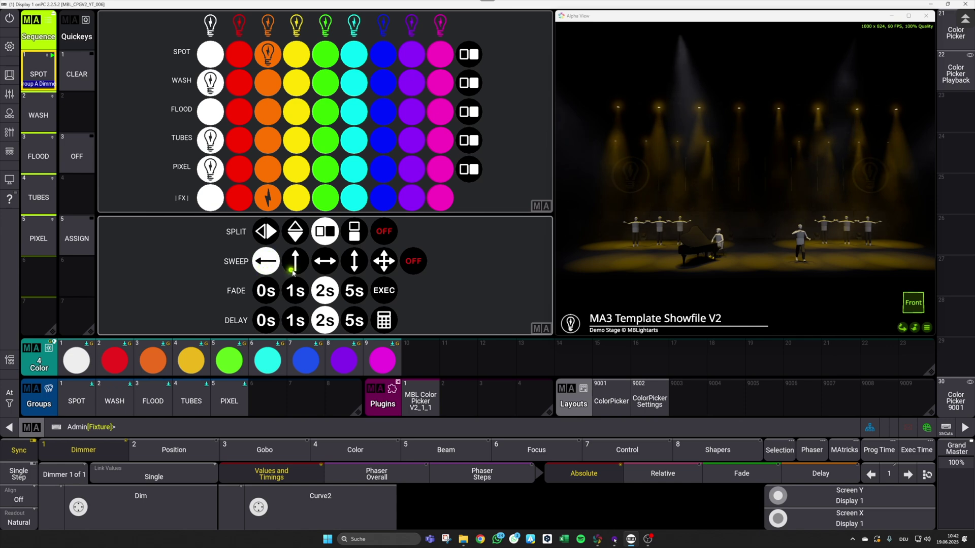
# - Try the horizontal sweep, set delay to 1s, and change SPOT to white using the four-way sweep
pyautogui.click(326, 267)
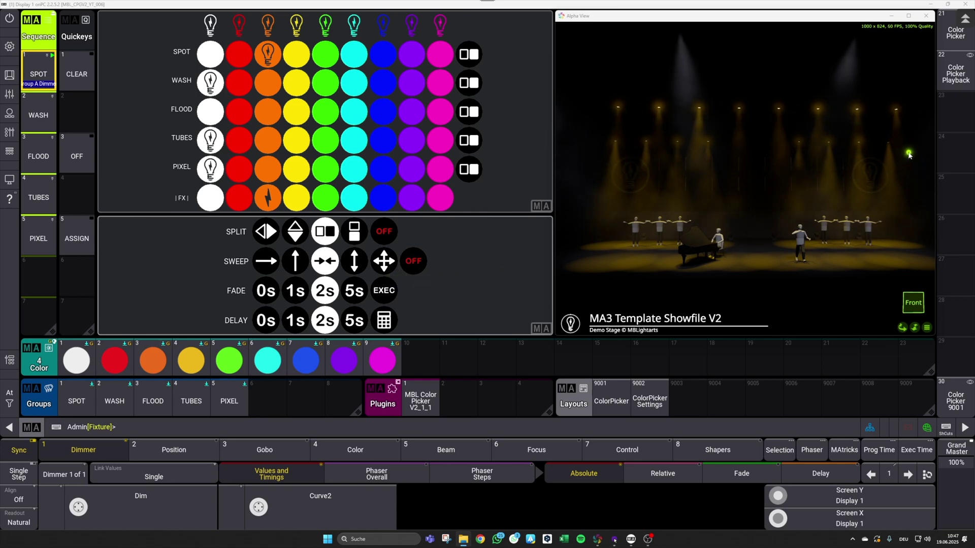
pyautogui.click(299, 322)
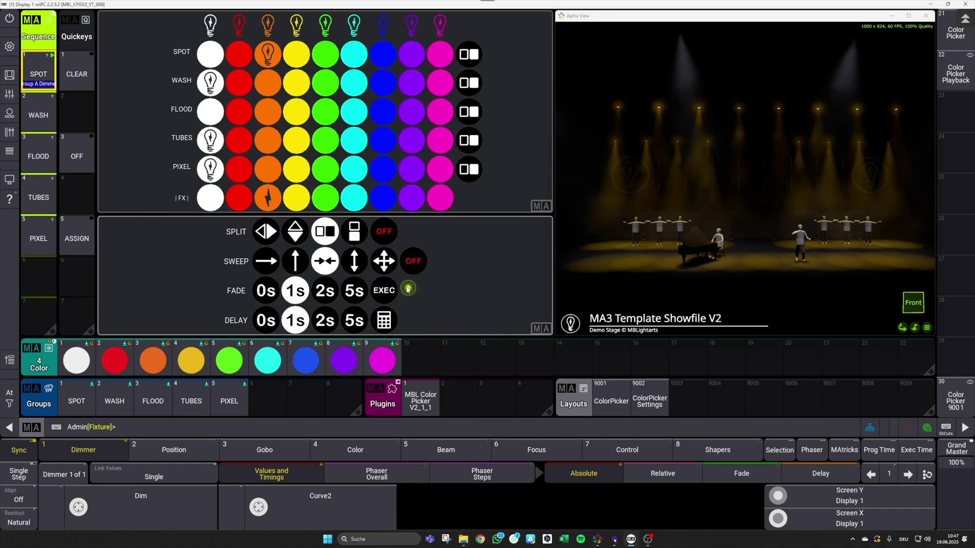
pyautogui.click(385, 263)
pyautogui.click(209, 55)
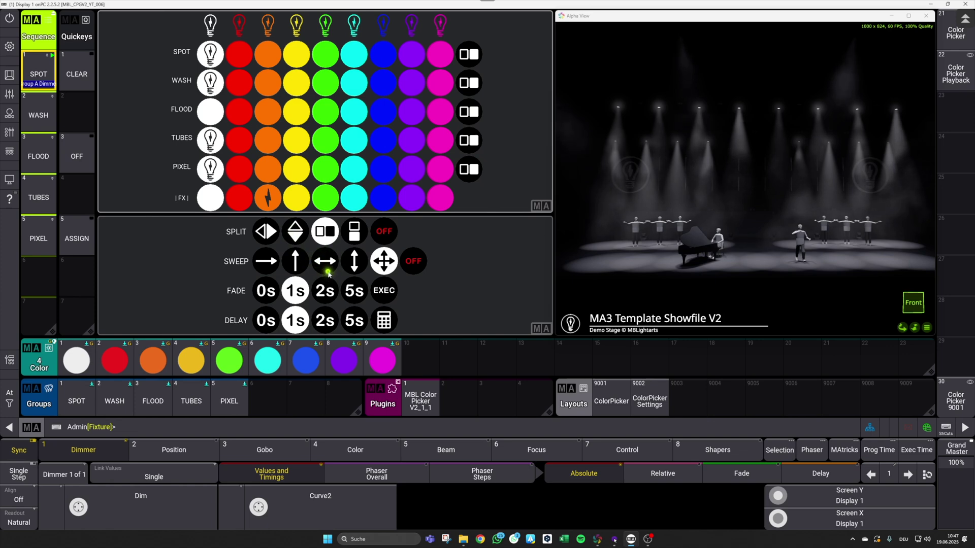
# - Start the PIXEL sequence, set the PIXEL base color to orange, and turn all sweeps off
pyautogui.click(42, 240)
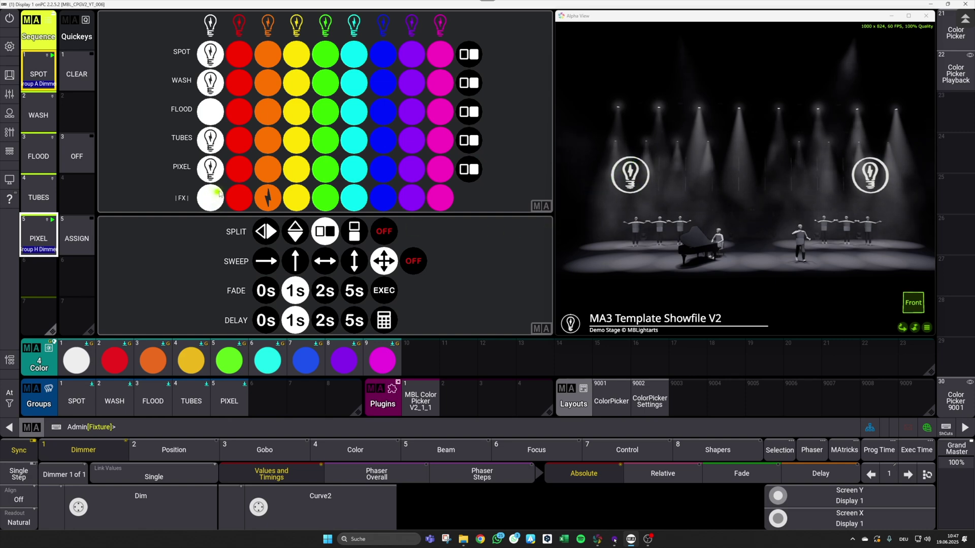
pyautogui.click(269, 171)
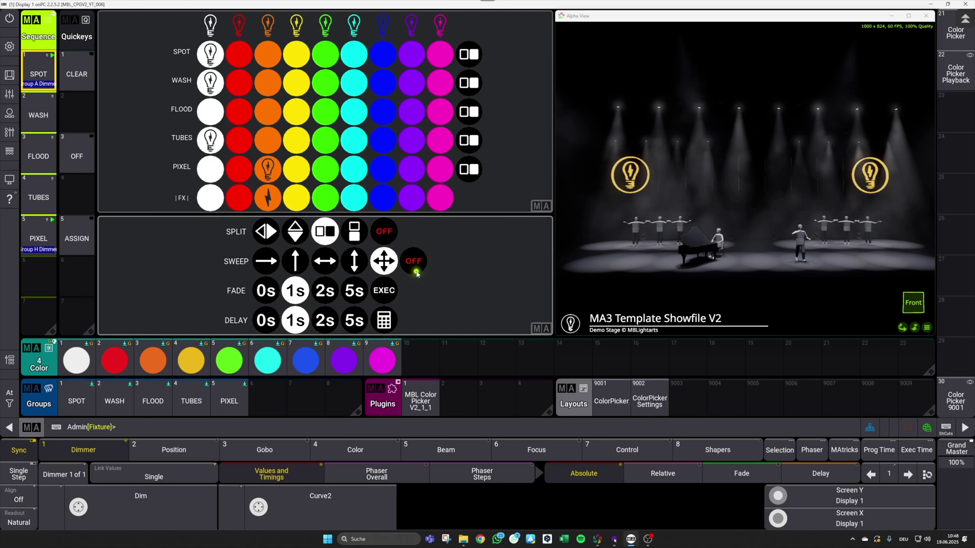
pyautogui.click(415, 269)
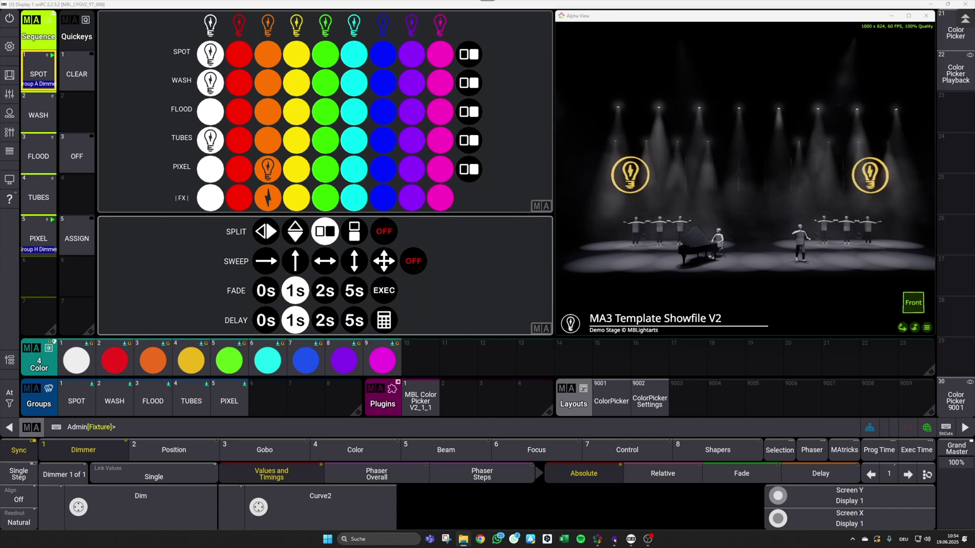
# - In the Color Picker Playback view, assign the MBL_ColorTiming timing master to executor 203 on page 100
pyautogui.click(956, 74)
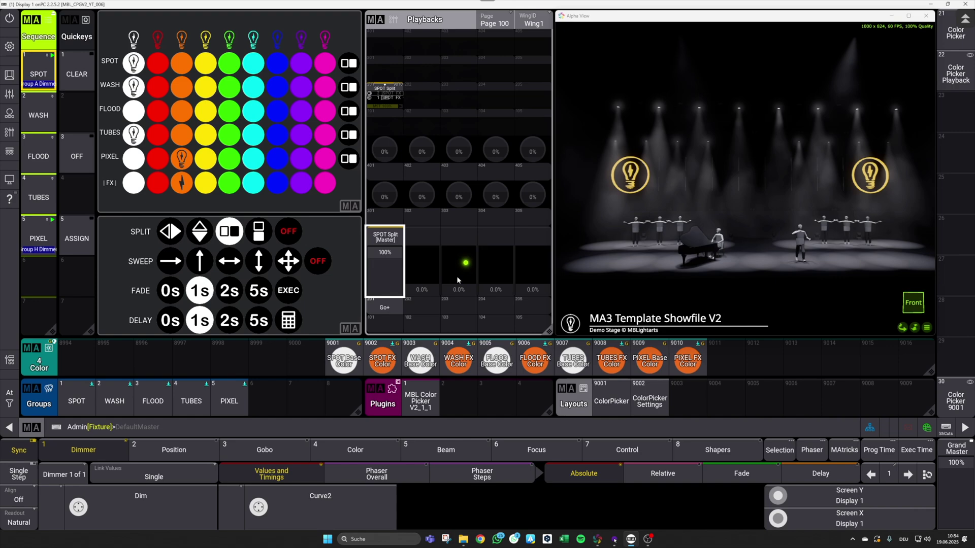
pyautogui.click(459, 101)
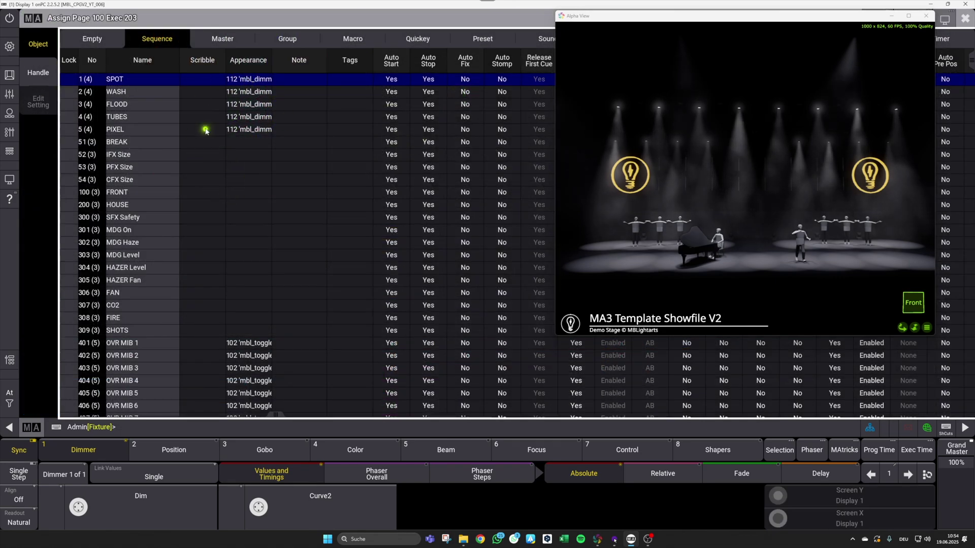
pyautogui.click(223, 39)
pyautogui.click(116, 130)
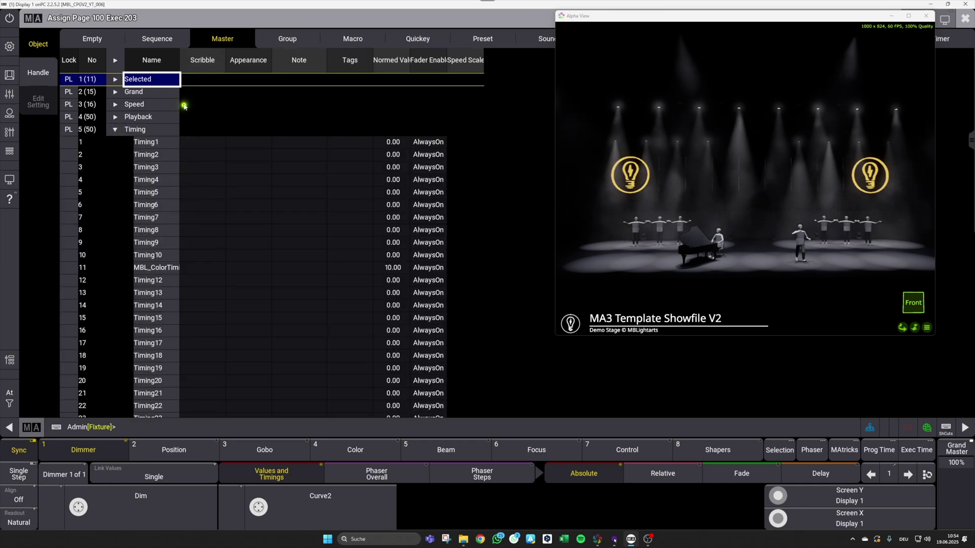
pyautogui.moveTo(180, 60); pyautogui.dragTo(246, 60)
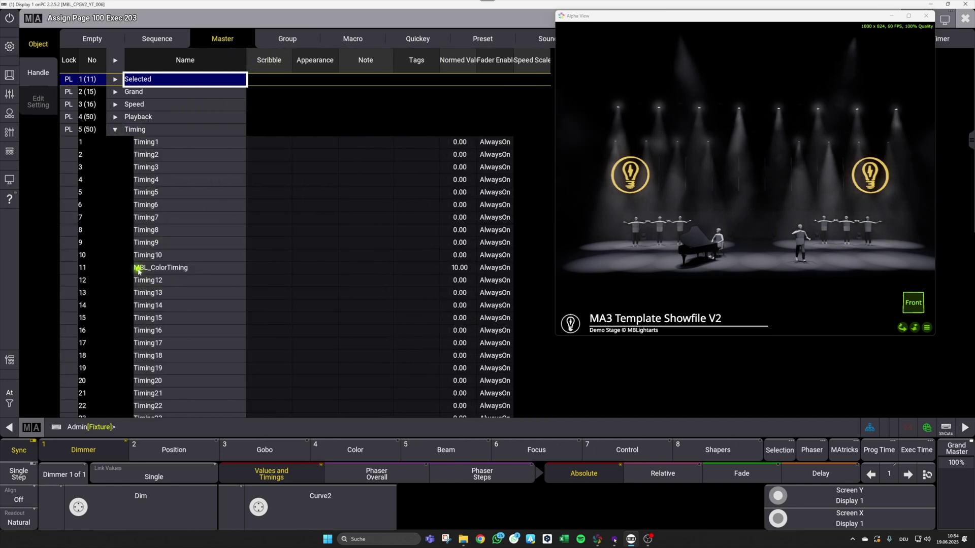
pyautogui.click(199, 270)
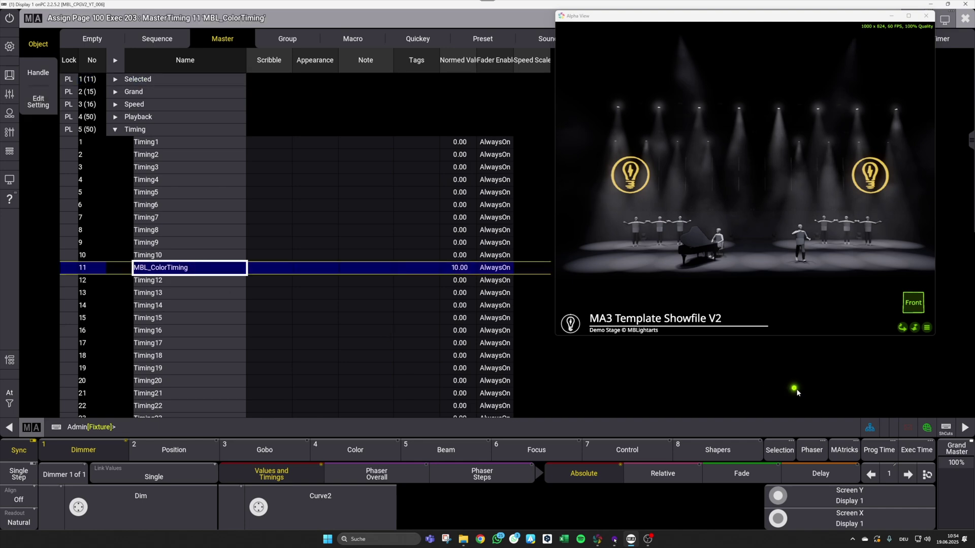
pyautogui.click(967, 19)
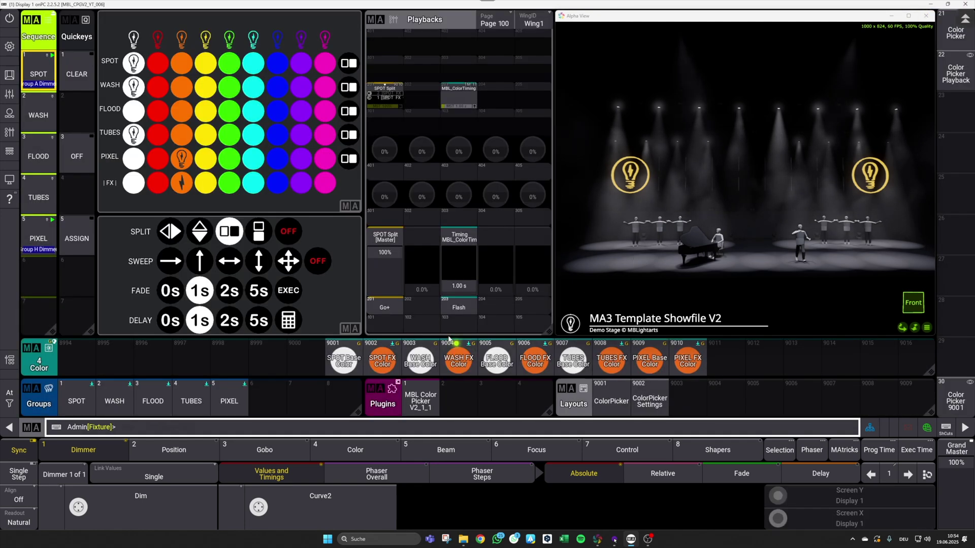
# - Raise the MBL_ColorTiming fader to about 3.7 s, and cycle the fade presets from 0s to 5s and back to 1s
pyautogui.moveTo(471, 288); pyautogui.dragTo(419, 280)
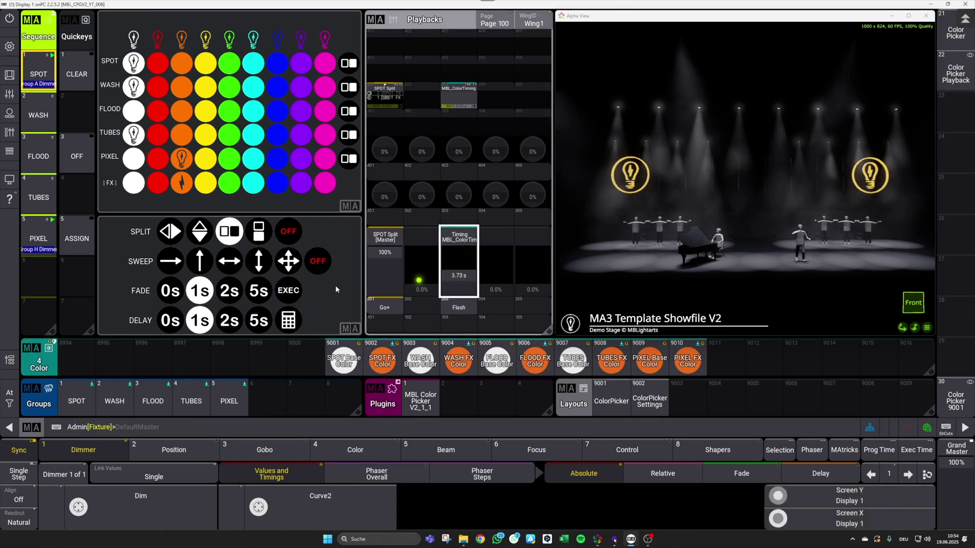
pyautogui.click(175, 295)
pyautogui.click(202, 297)
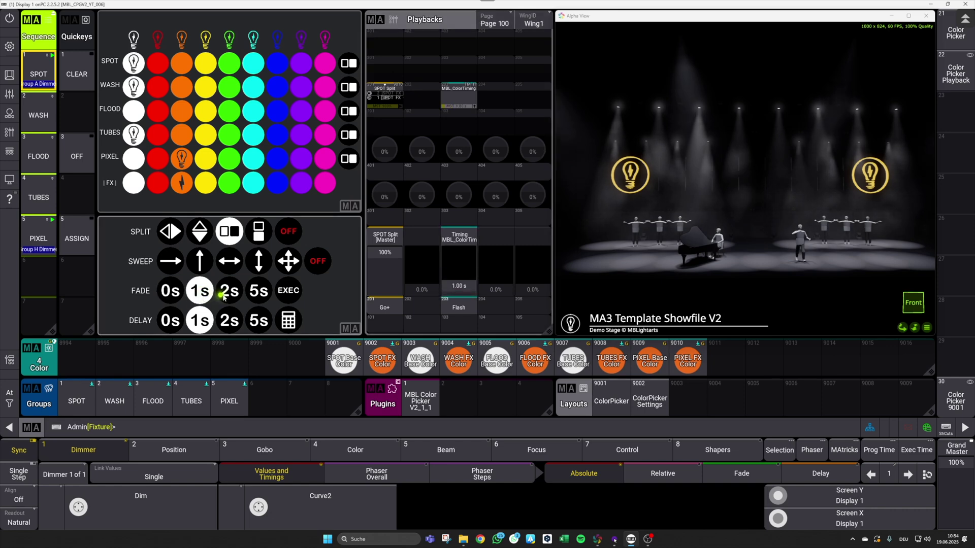
pyautogui.click(230, 293)
pyautogui.click(260, 293)
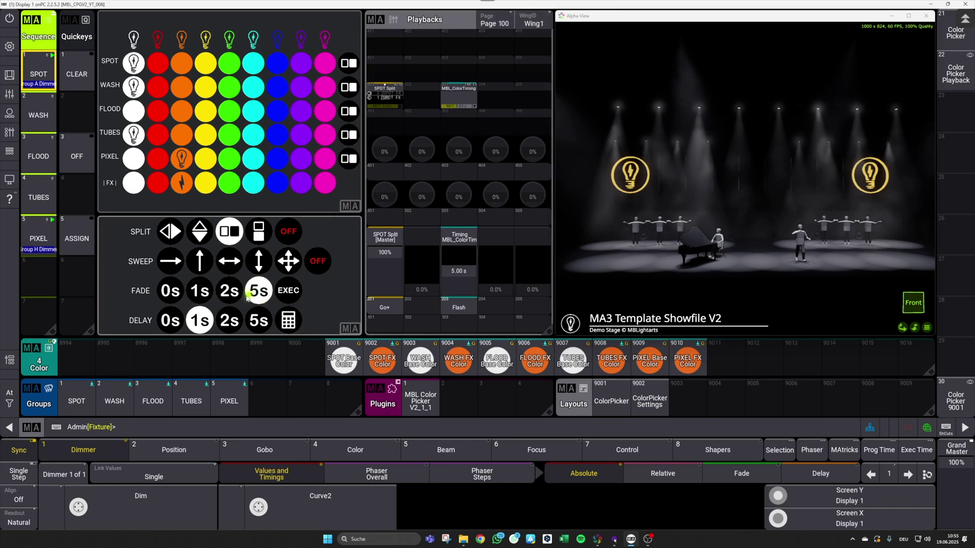
pyautogui.click(230, 294)
pyautogui.click(201, 294)
pyautogui.click(170, 294)
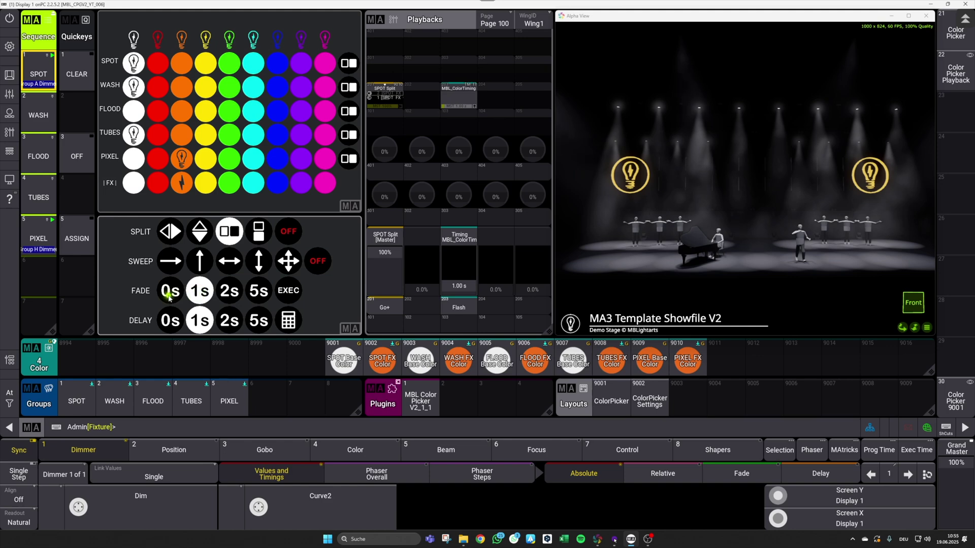
pyautogui.click(203, 296)
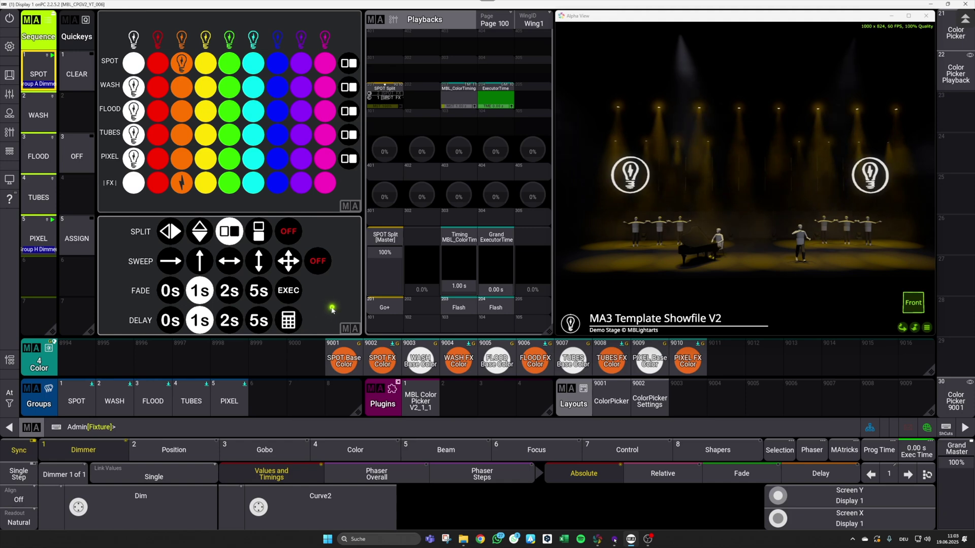
# - Set the fade to EXEC and recolor SPOT white, followed by all groups blue and all groups red
pyautogui.click(292, 301)
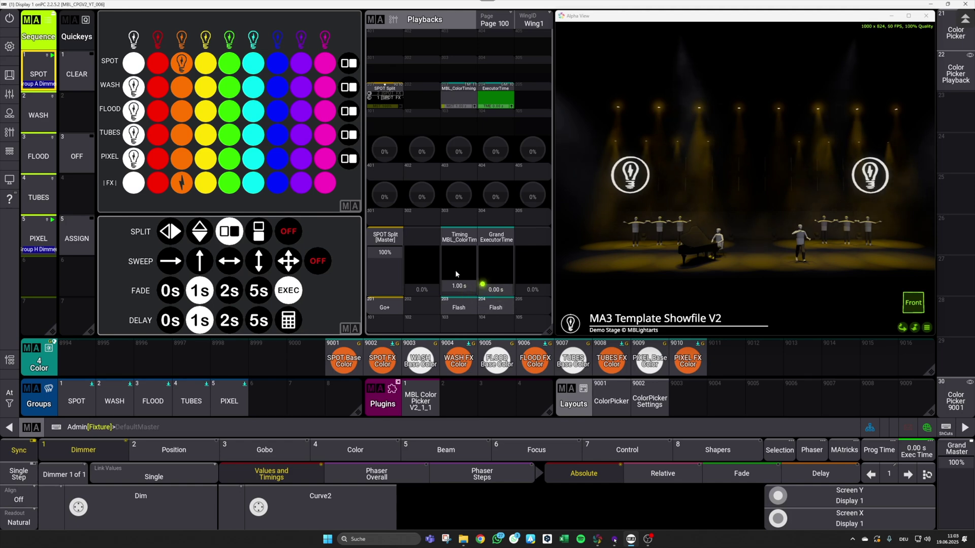
pyautogui.click(137, 65)
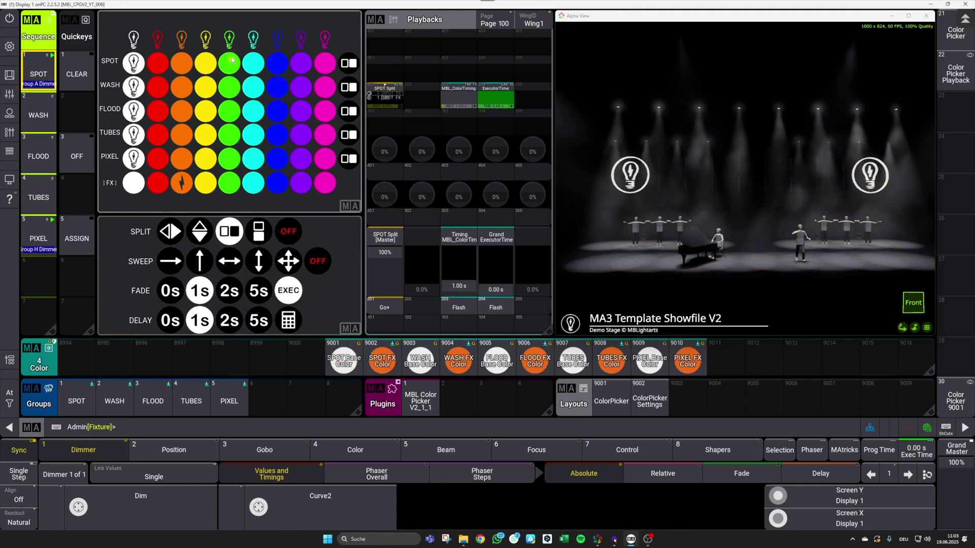
pyautogui.click(276, 41)
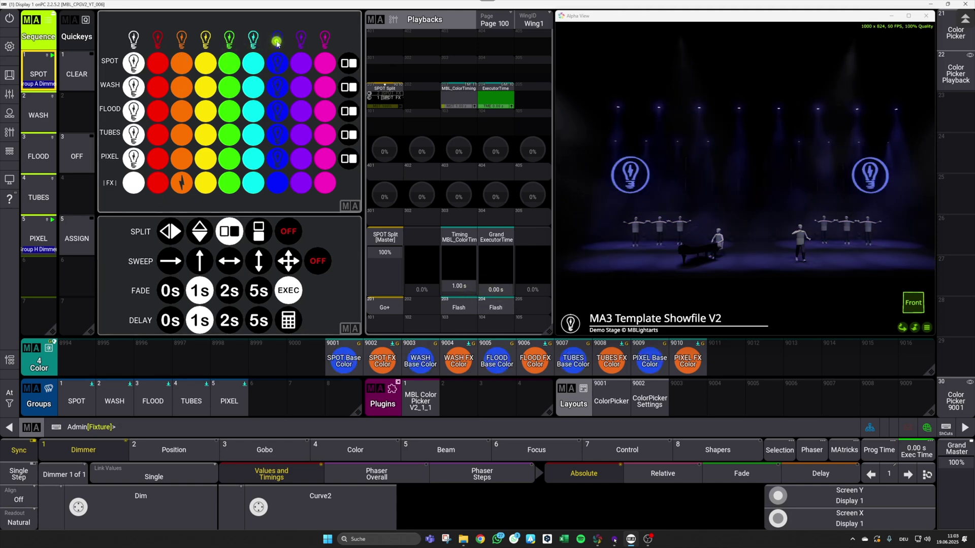
pyautogui.click(158, 39)
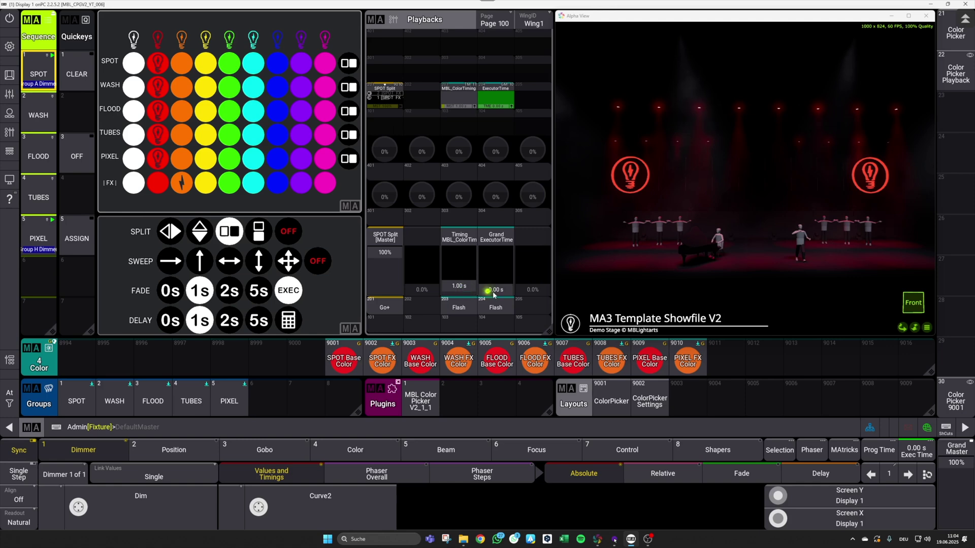
# - Raise the ExecutorTime master to about 5 s and set all groups to white
pyautogui.moveTo(505, 294); pyautogui.dragTo(505, 274)
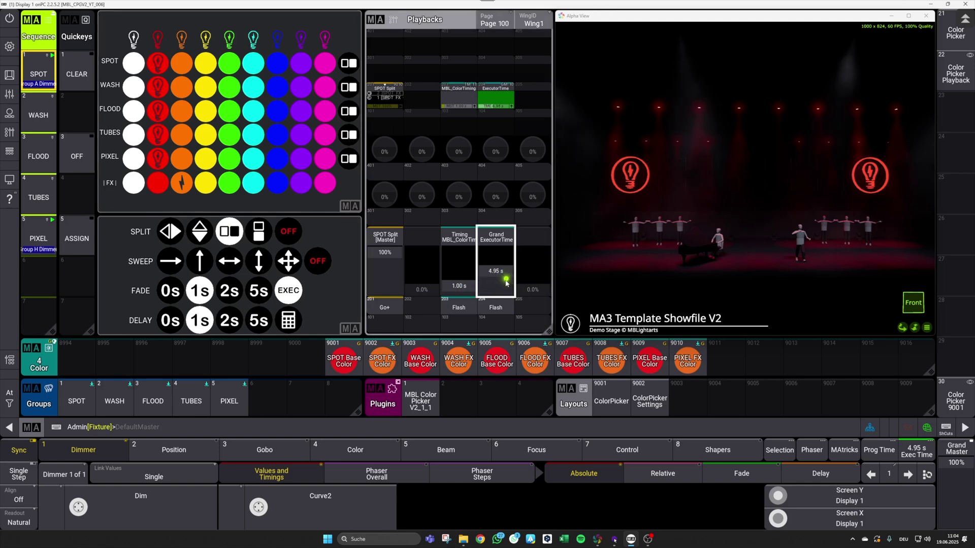
pyautogui.click(136, 44)
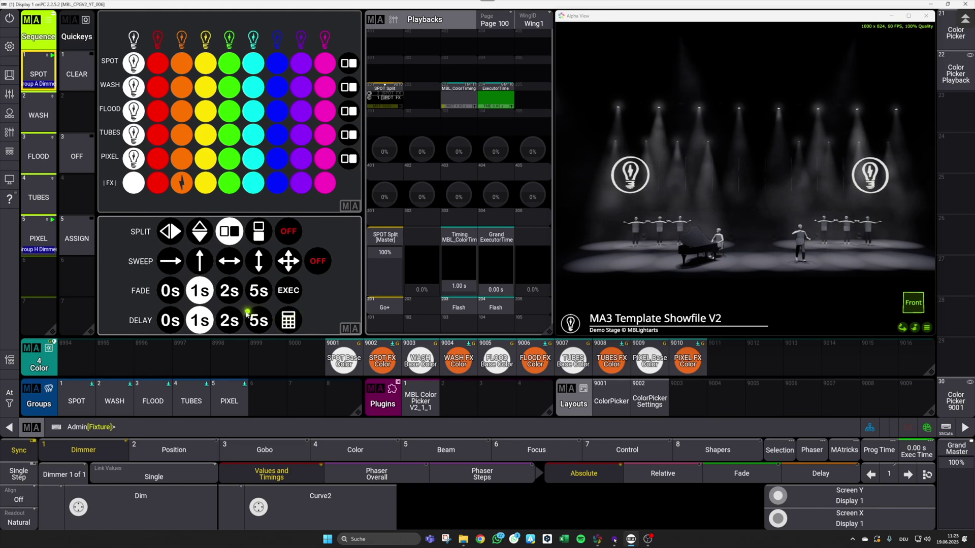
# - Enter a custom delay of 10 seconds
pyautogui.click(288, 321)
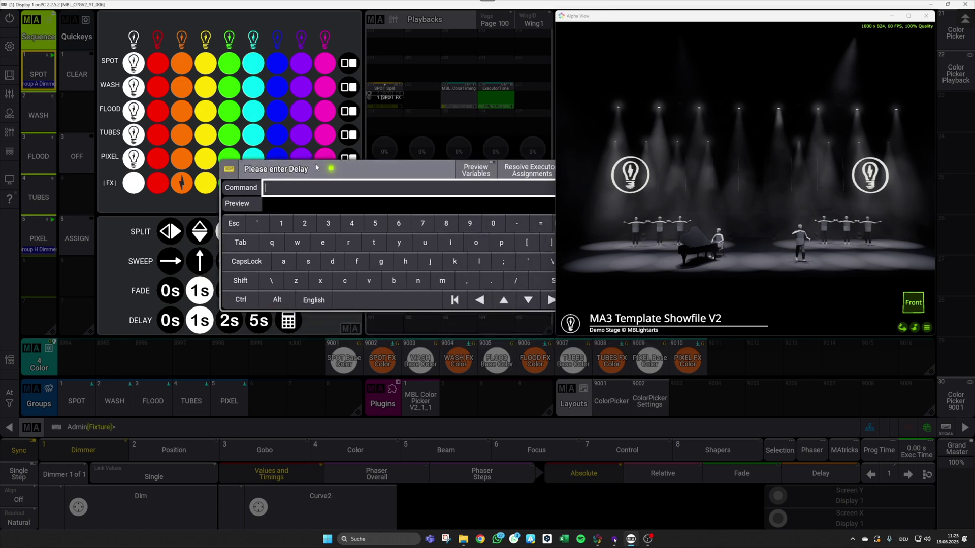
pyautogui.moveTo(316, 168); pyautogui.dragTo(219, 123)
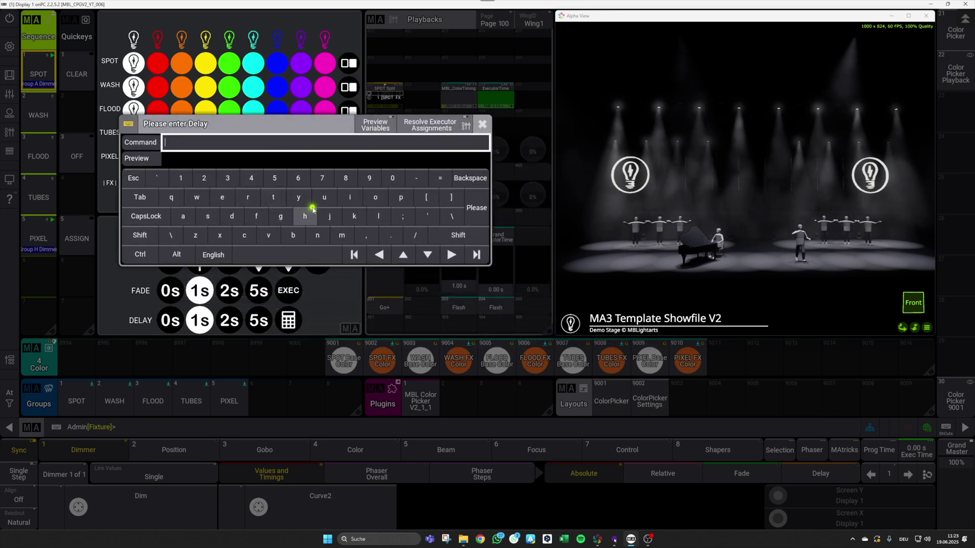
pyautogui.click(180, 178)
pyautogui.click(393, 179)
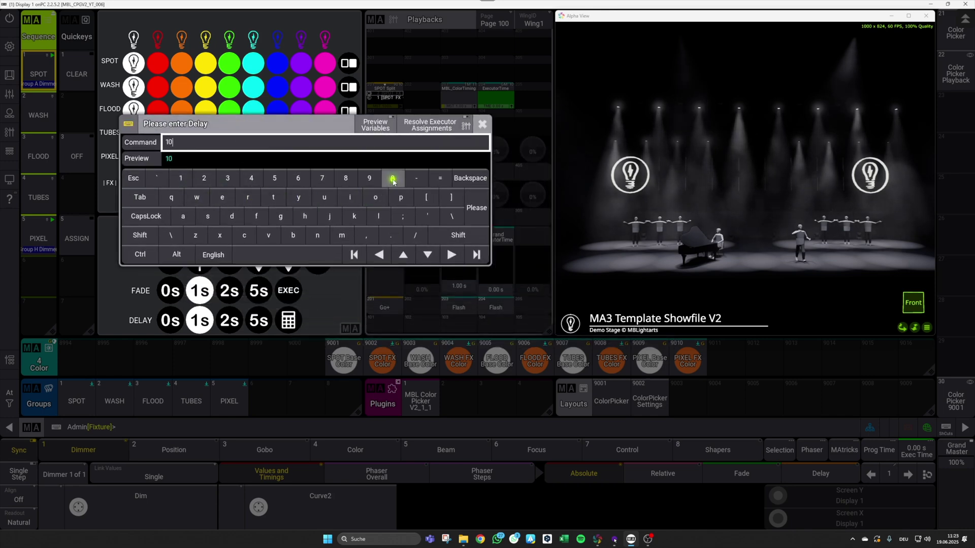
pyautogui.click(475, 208)
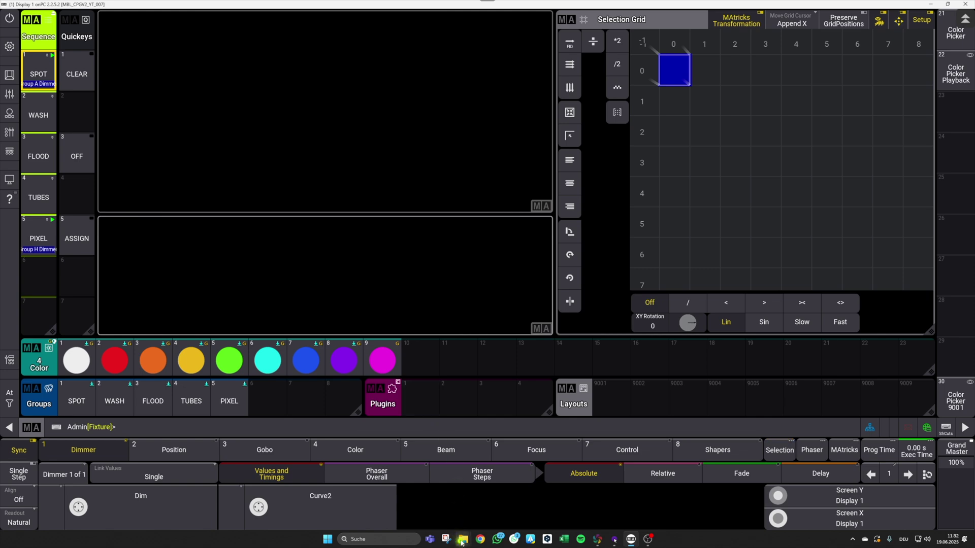
# - Switch to the Downloads folder in File Explorer, extract MBL Color Picker - V2.1.1.zip, and select the extracted folder
pyautogui.moveTo(463, 539)
pyautogui.click(451, 509)
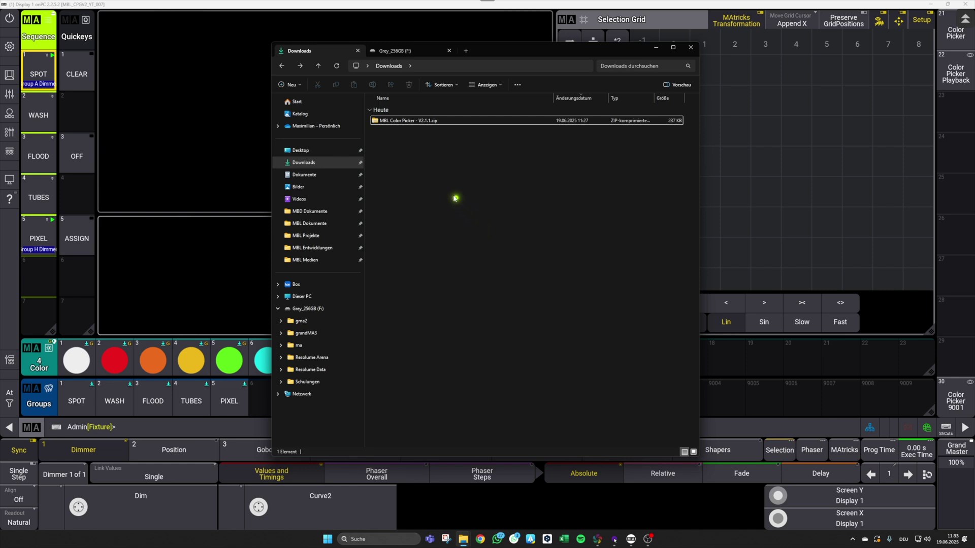
pyautogui.rightClick(424, 122)
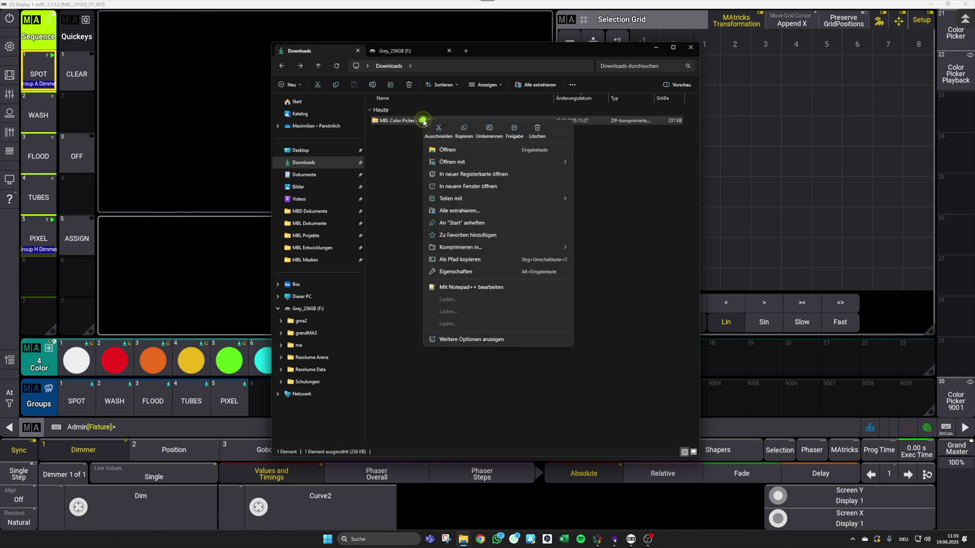
pyautogui.click(469, 212)
pyautogui.click(544, 343)
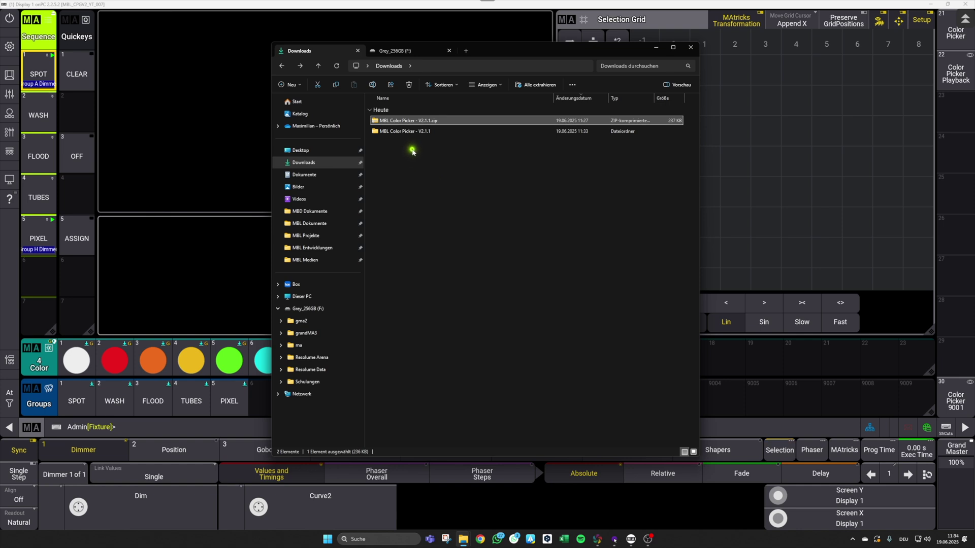
pyautogui.click(404, 132)
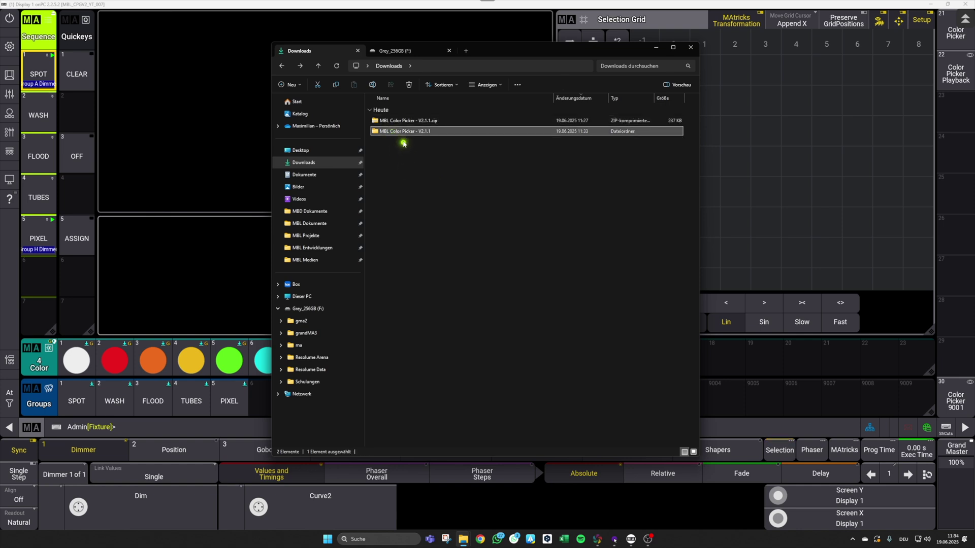
# - Check the contents of the extracted MBL Color Picker - V2.1.1 folder, return to Downloads and copy the folder
pyautogui.doubleClick(402, 132)
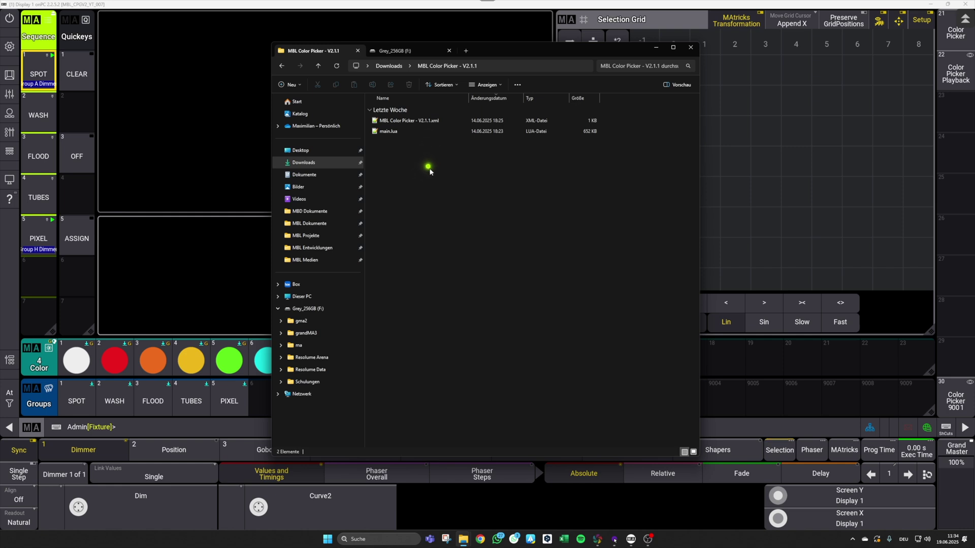
pyautogui.click(282, 67)
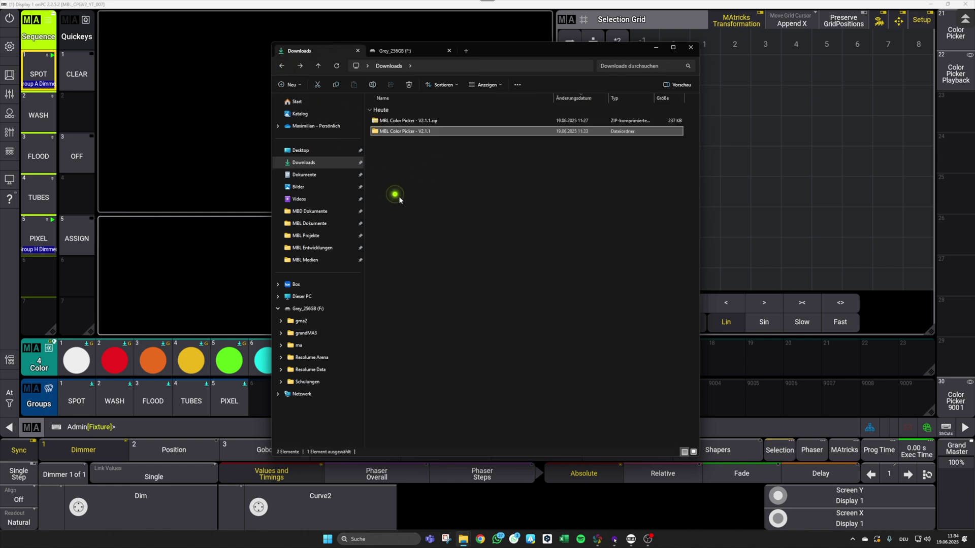
pyautogui.click(414, 131)
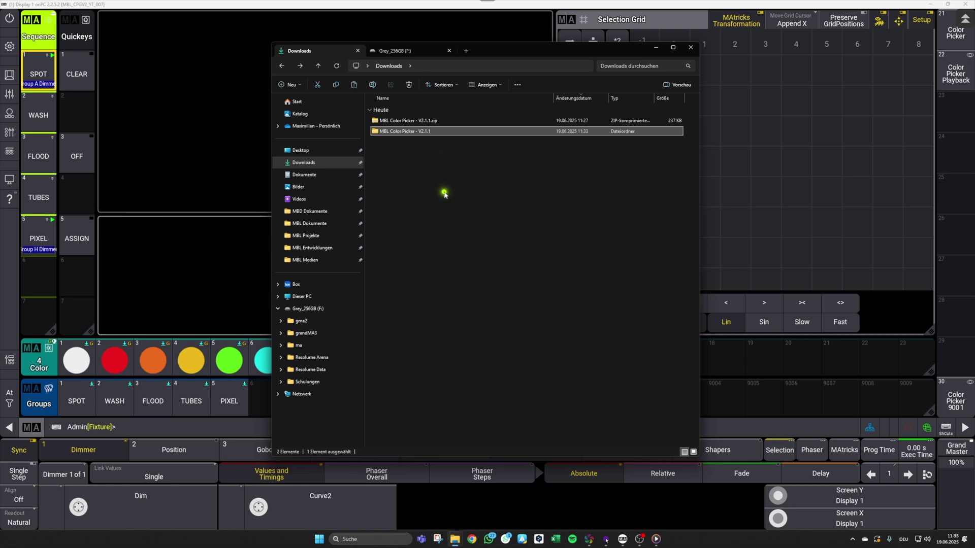
# - On the Grey_256GB (F:) drive, open the folder grandMA3 > gma3_library > datapools > plugins
pyautogui.click(414, 52)
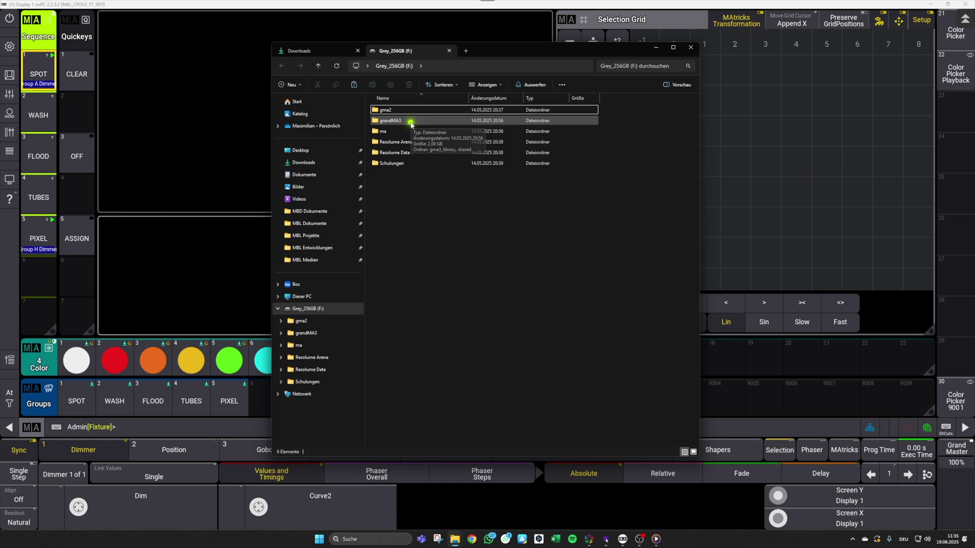
pyautogui.doubleClick(407, 123)
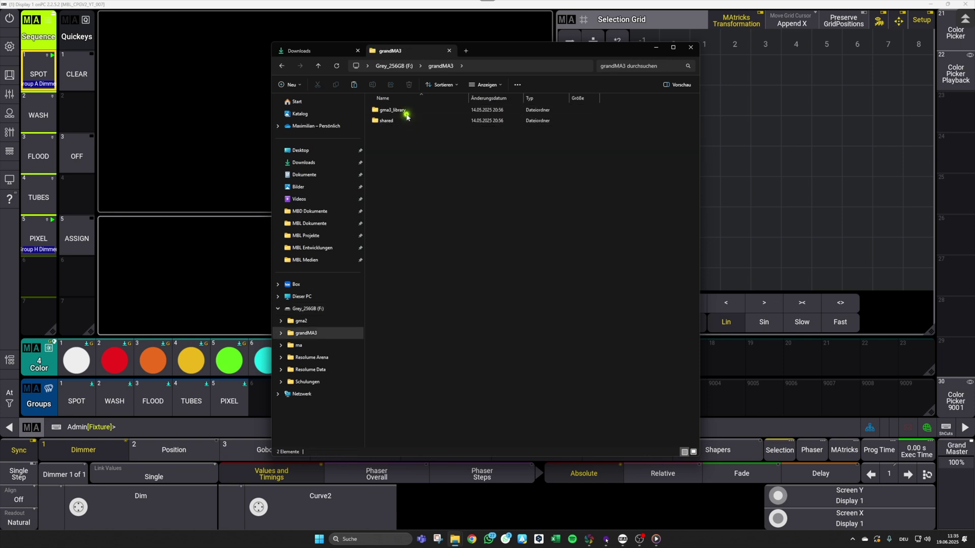
pyautogui.doubleClick(403, 110)
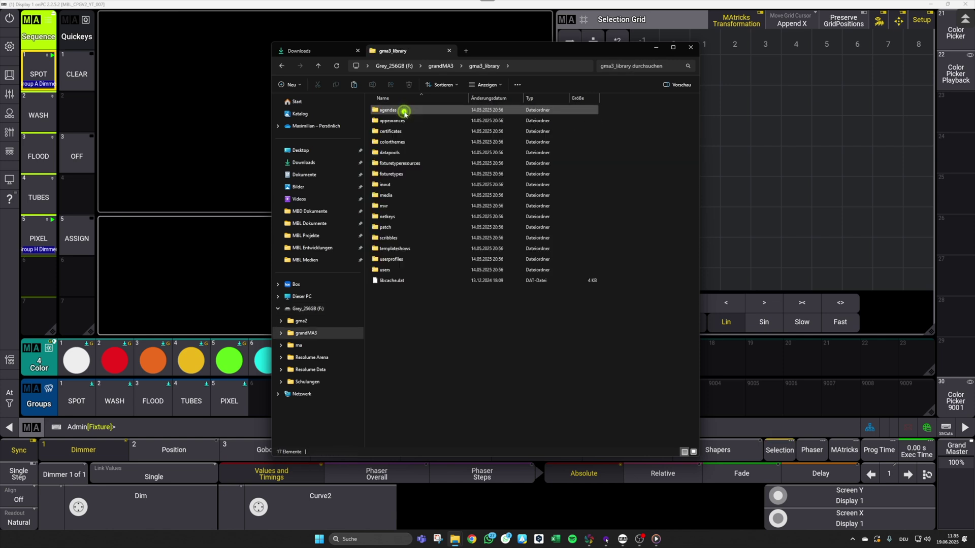
pyautogui.doubleClick(413, 152)
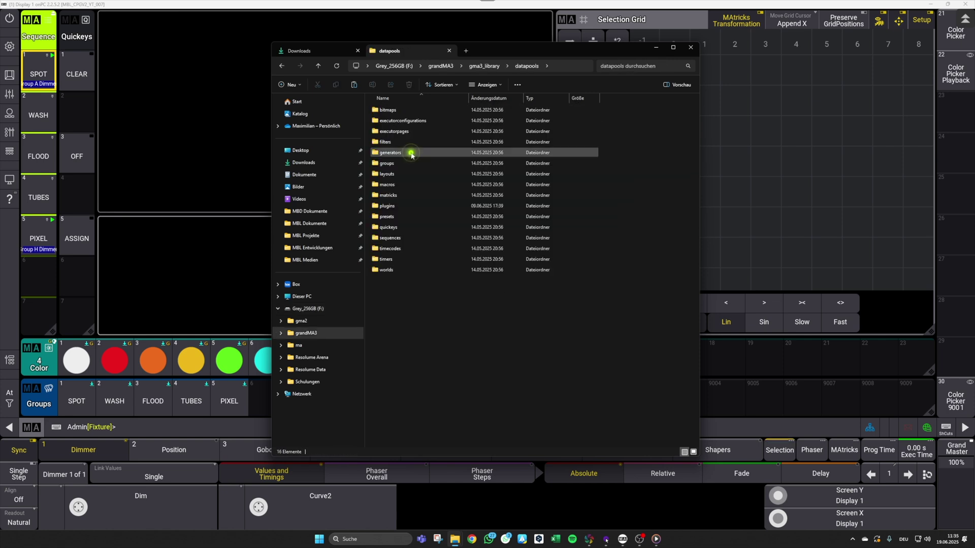
pyautogui.doubleClick(403, 206)
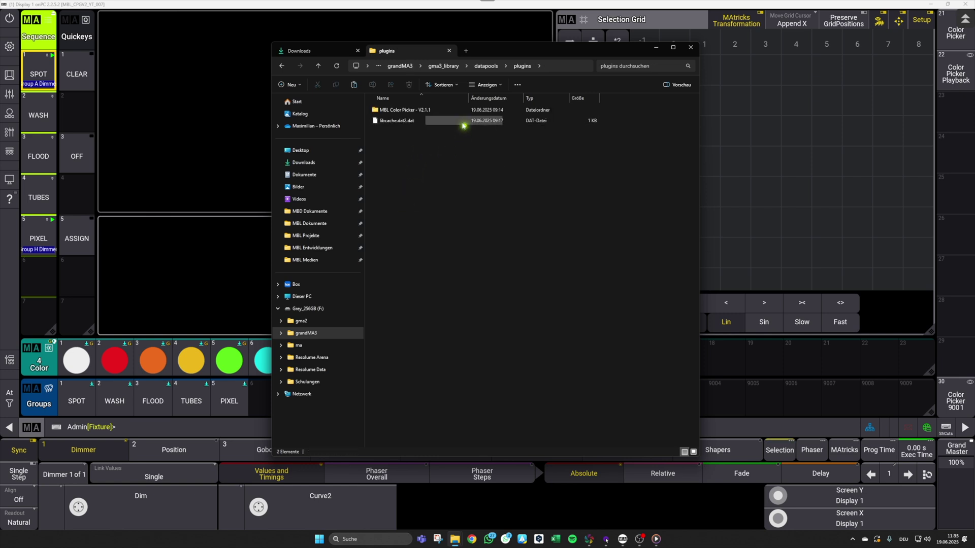
# - Permanently delete the old MBL Color Picker folder and libcache.dat2.dat from plugins, and paste the copied folder there
pyautogui.moveTo(452, 174); pyautogui.dragTo(426, 113)
pyautogui.press('Delete')
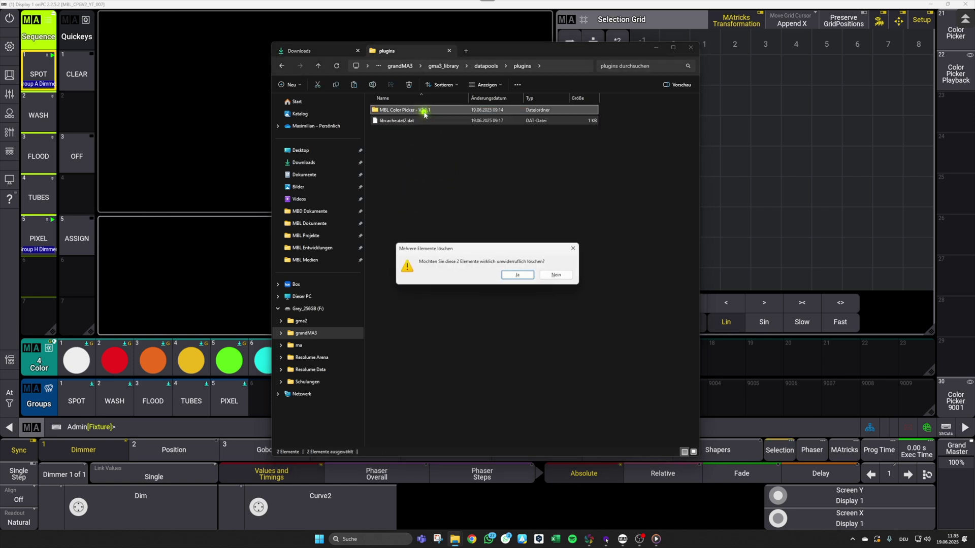
pyautogui.click(517, 276)
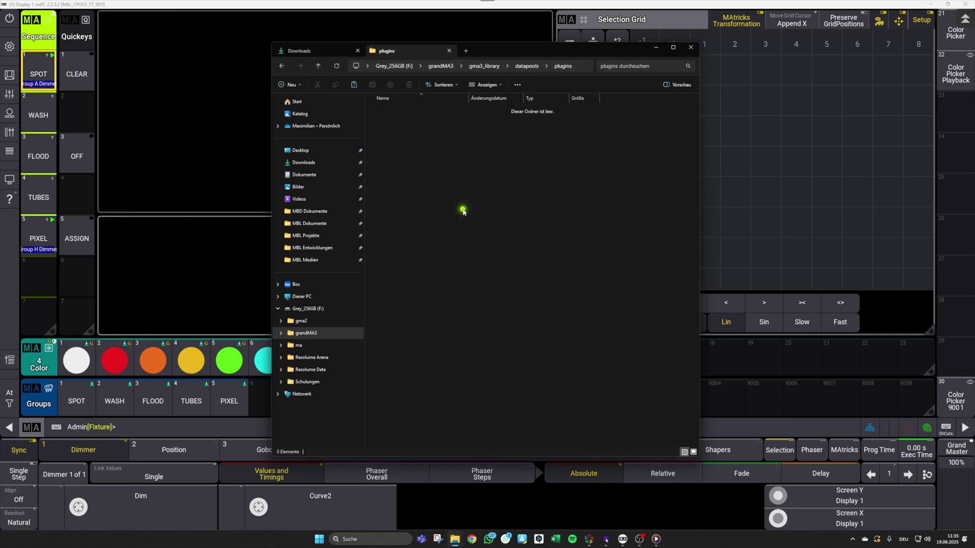
pyautogui.hotkey('ctrl', 'v')
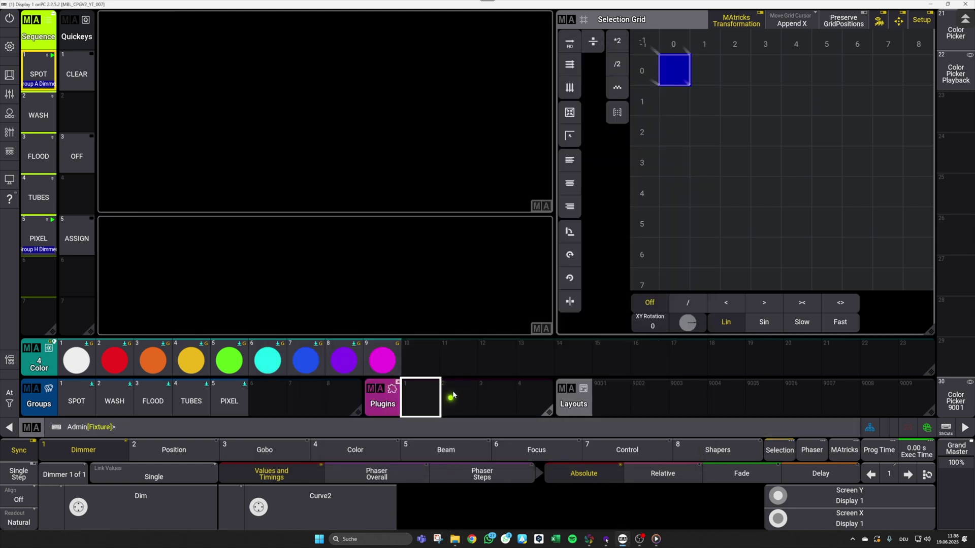
# - In grandMA3 onPC, import MBL Color Picker - V2.1.1.xml from Grey_256GB into the first empty plugin slot and close the plugin editor
pyautogui.moveTo(407, 407)
pyautogui.mouseDown()
pyautogui.moveTo(421, 404)
pyautogui.moveTo(392, 405)
pyautogui.mouseUp()
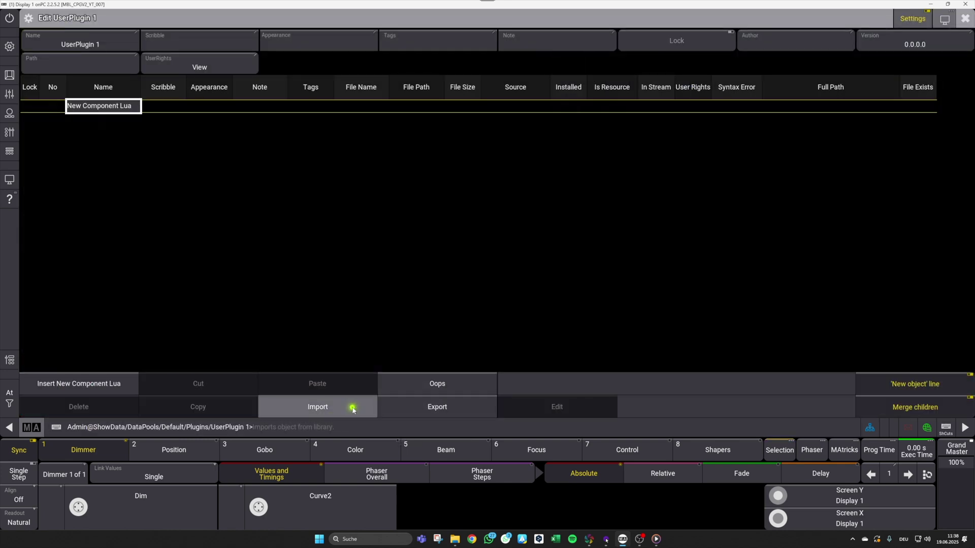
pyautogui.click(350, 406)
pyautogui.click(696, 74)
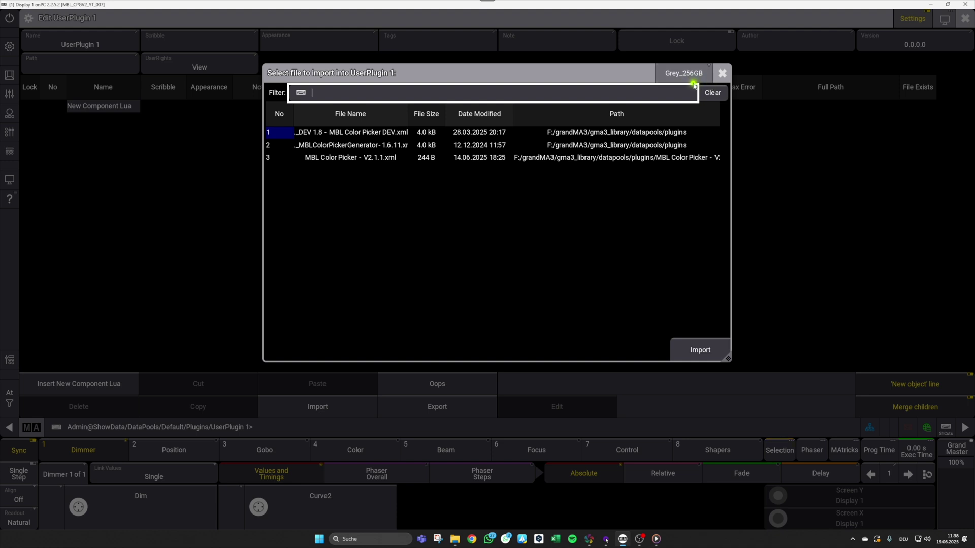
pyautogui.click(512, 132)
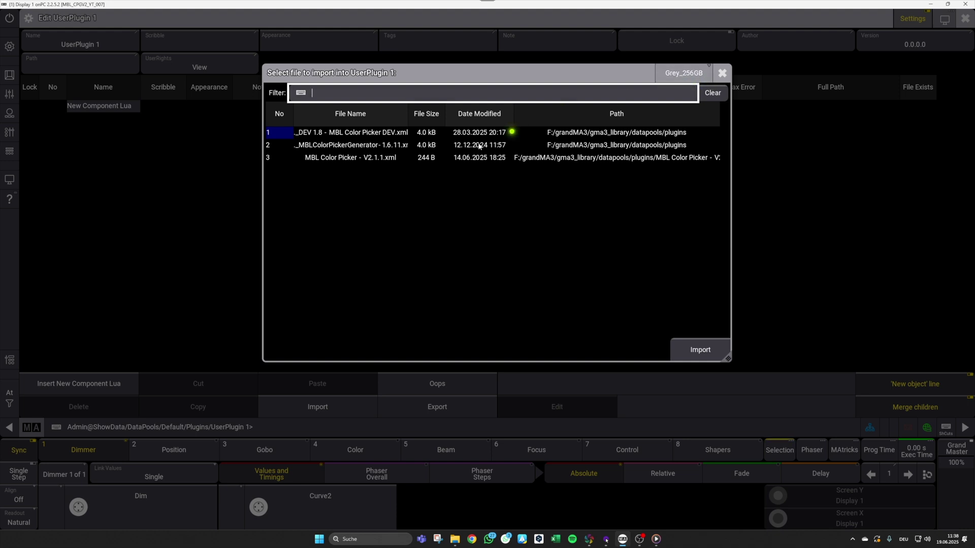
pyautogui.click(325, 158)
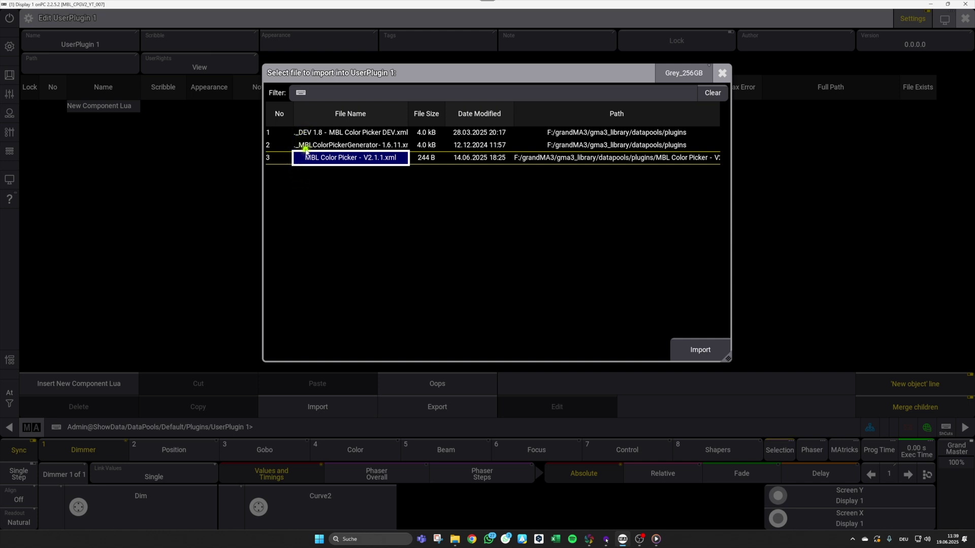
pyautogui.click(726, 348)
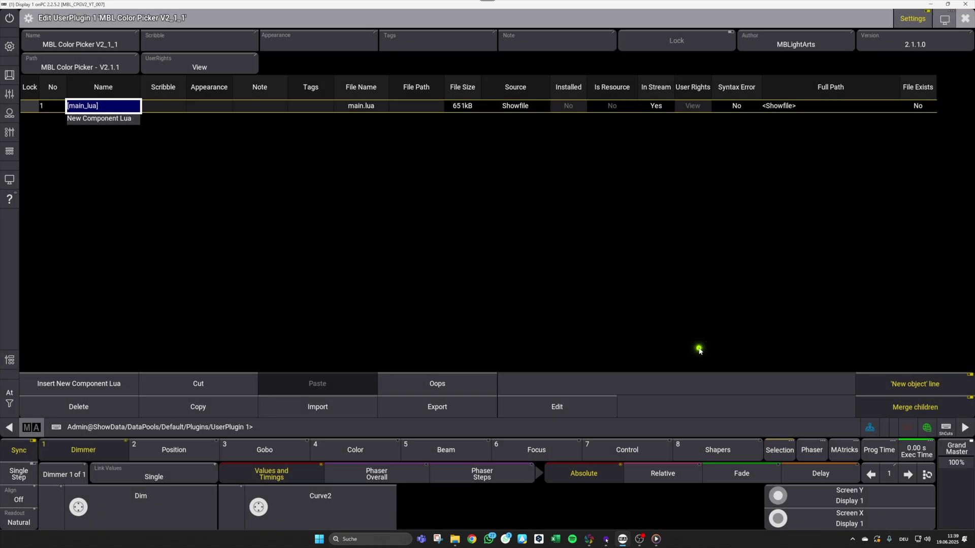
pyautogui.click(965, 18)
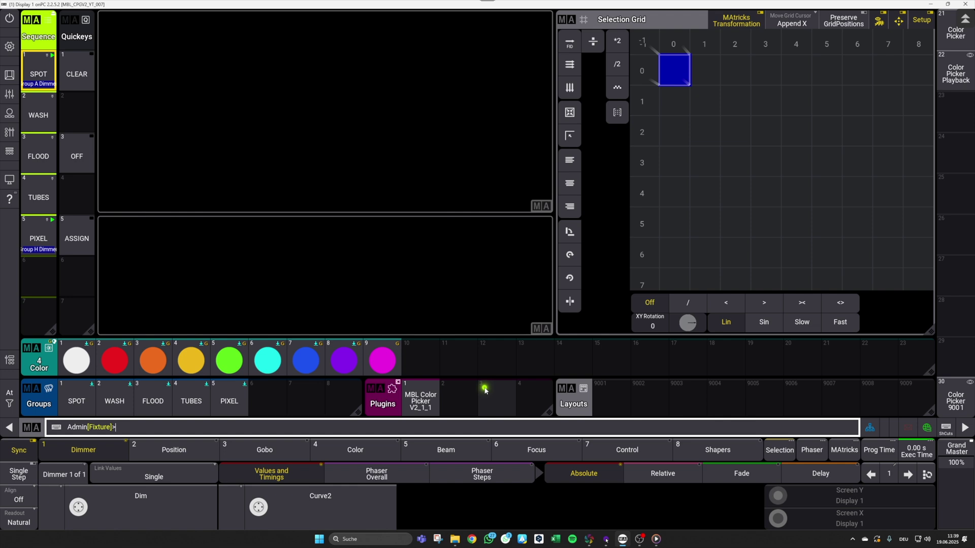
# - Select the SPOT group to check its fixtures in the selection grid, and clear the selection
pyautogui.click(421, 398)
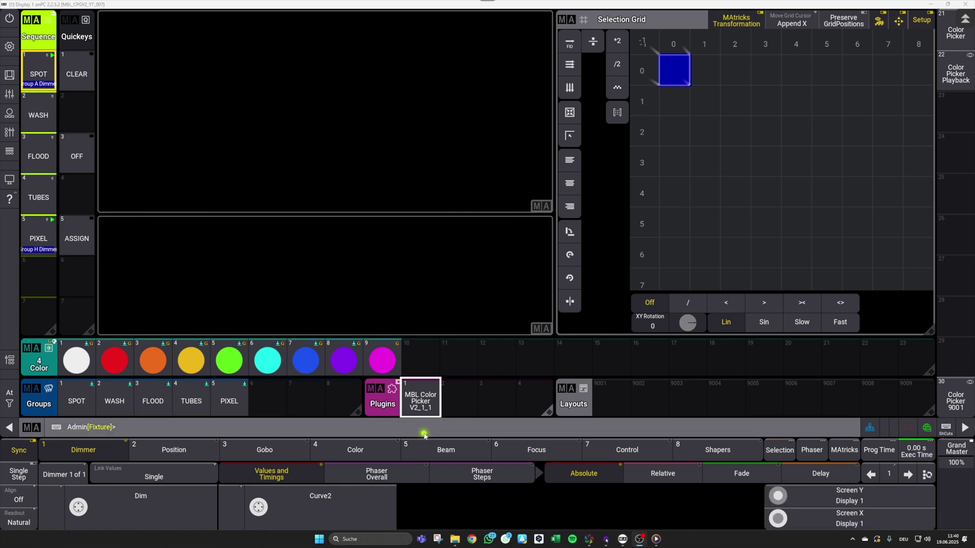
pyautogui.click(421, 400)
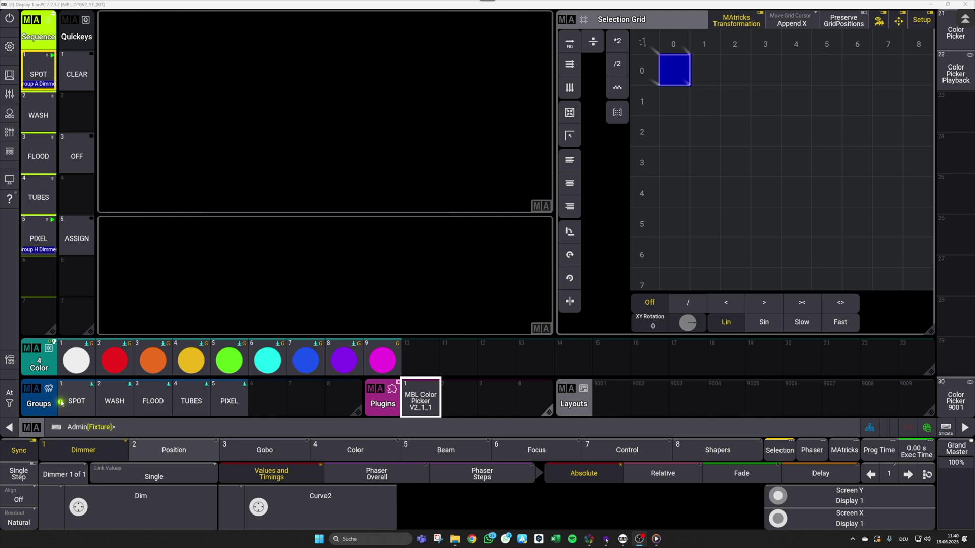
pyautogui.click(80, 401)
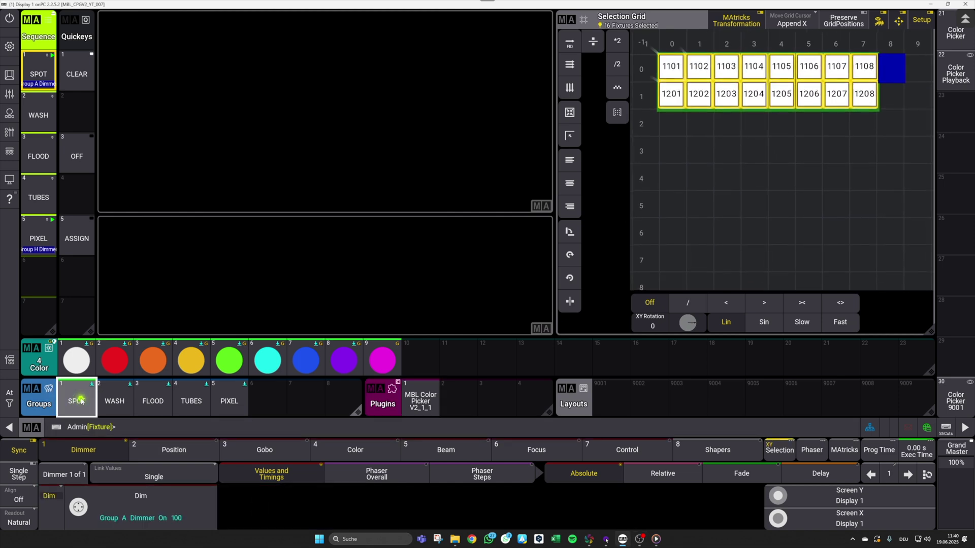
pyautogui.click(77, 73)
pyautogui.click(77, 74)
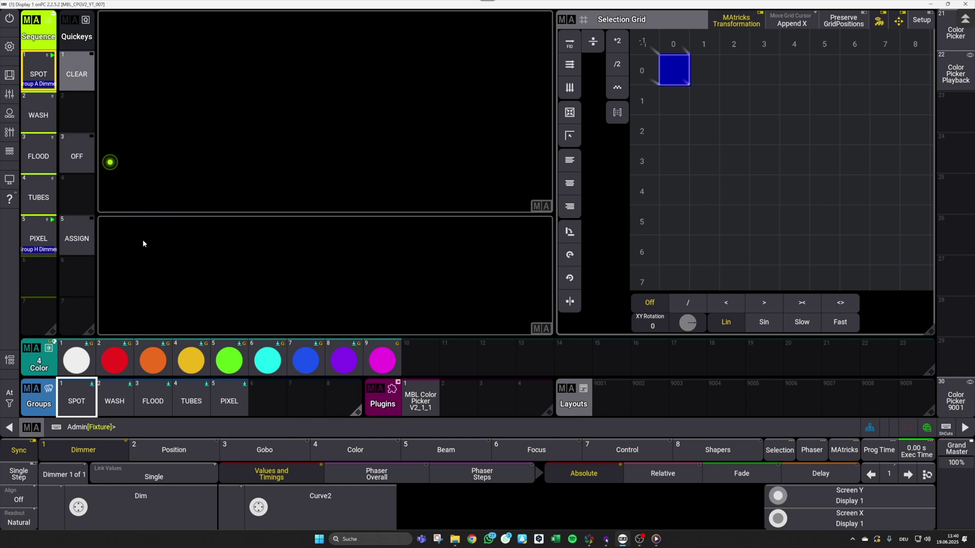
pyautogui.click(201, 401)
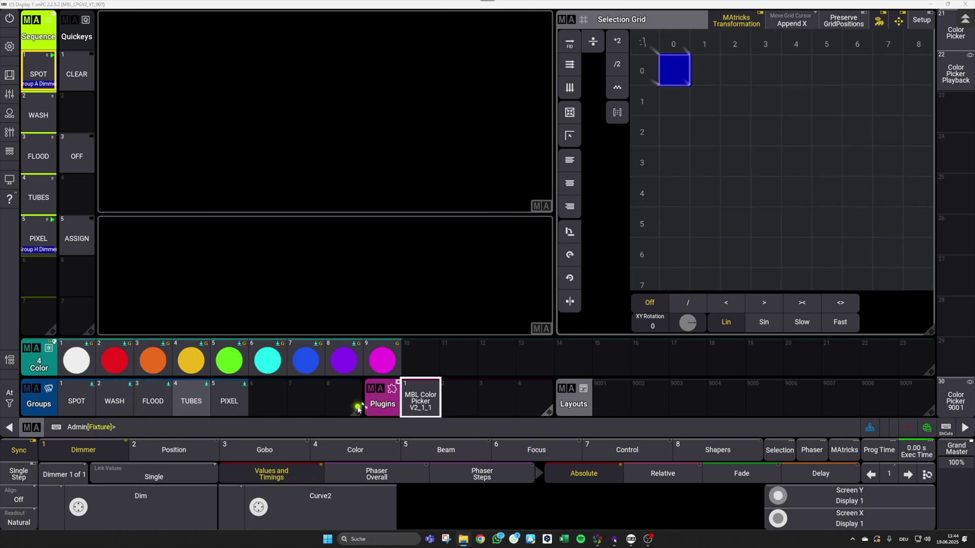
# - Run the MBL Color Picker plugin and set Color Preset Count to 9 and Color Preset Start to 1
pyautogui.click(414, 397)
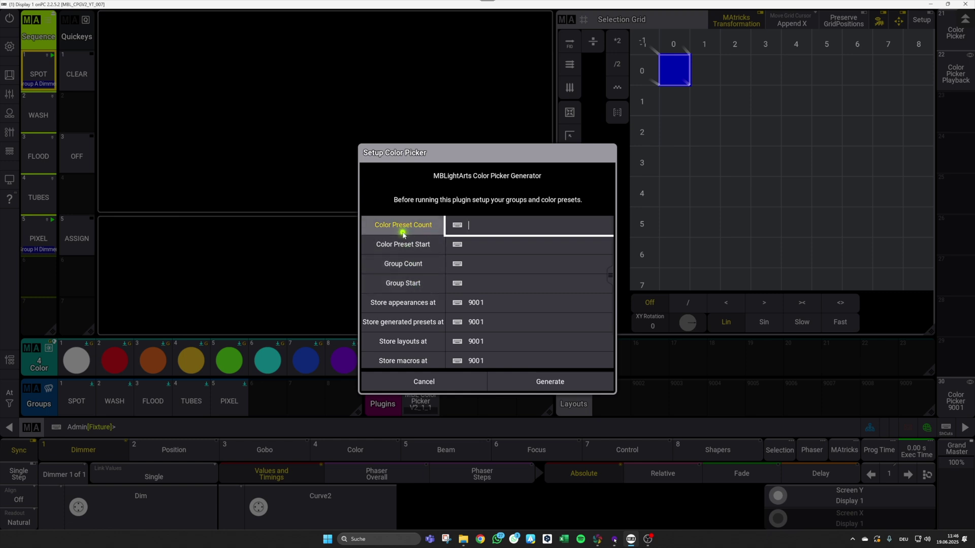
pyautogui.moveTo(441, 152); pyautogui.dragTo(523, 119)
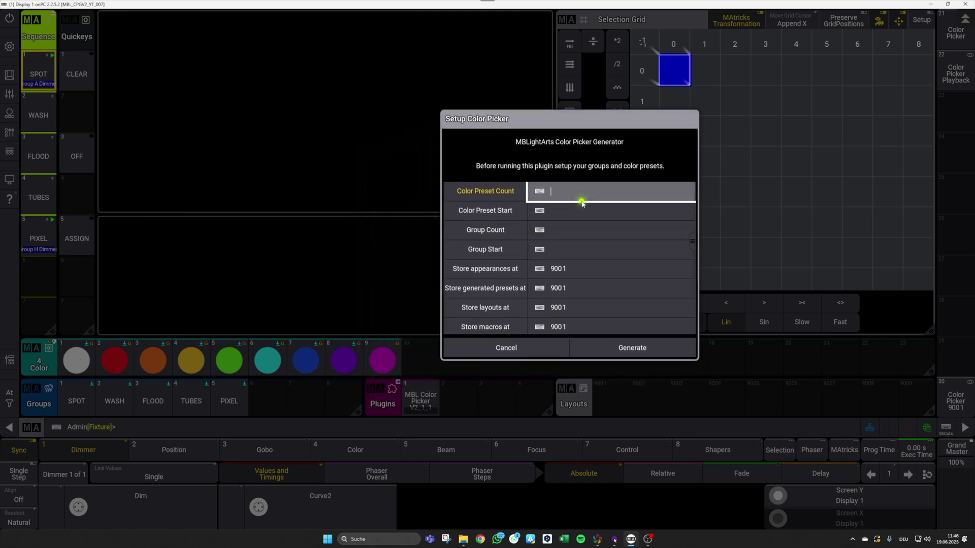
pyautogui.write('9')
pyautogui.click(562, 211)
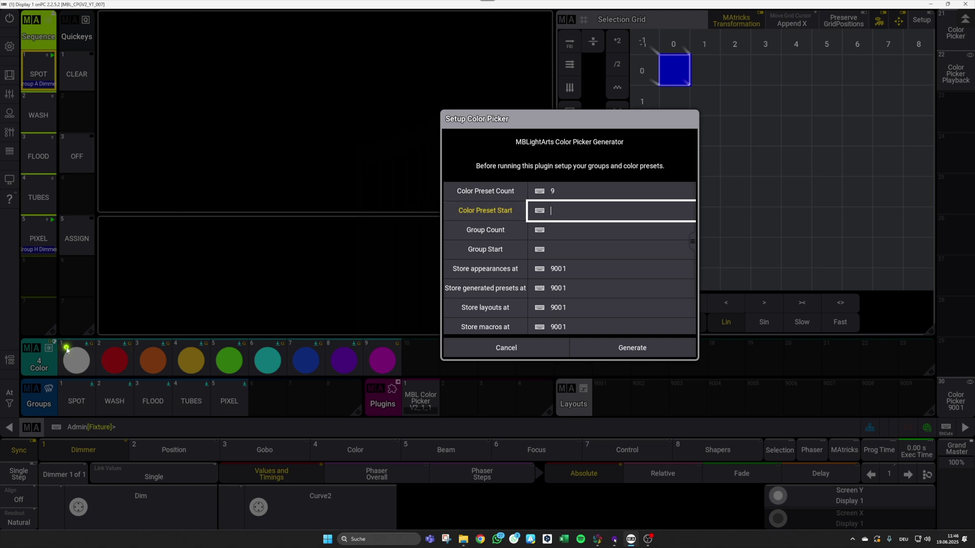
pyautogui.write('1')
# - Set Group Count to 5 and Group Start to 1, and generate the color picker with the default storage locations
pyautogui.click(566, 224)
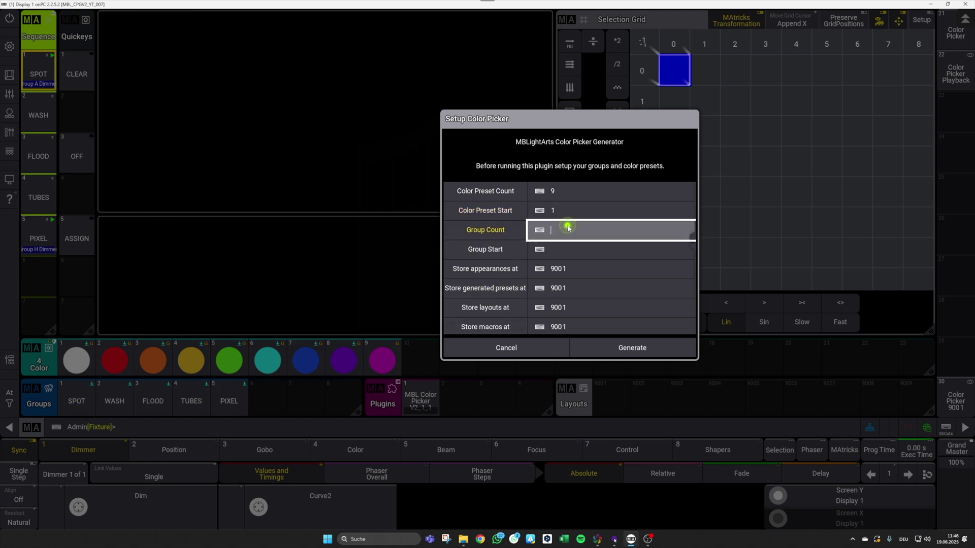
pyautogui.write('5')
pyautogui.click(566, 252)
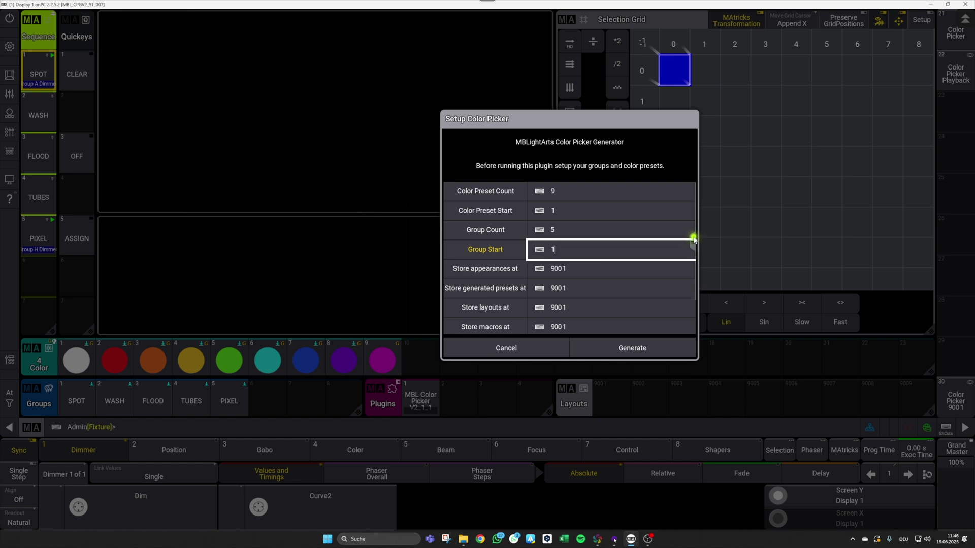
pyautogui.moveTo(692, 241); pyautogui.dragTo(696, 318)
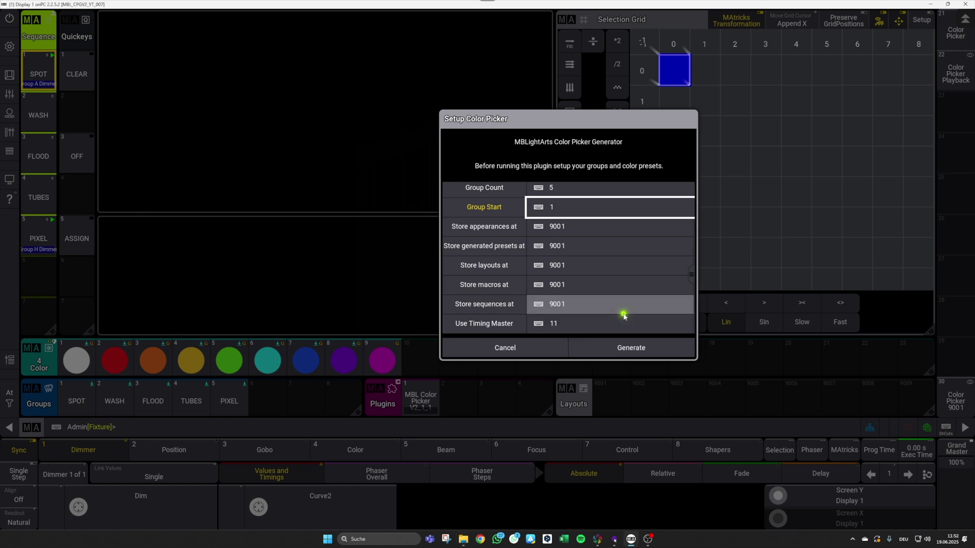
pyautogui.click(638, 346)
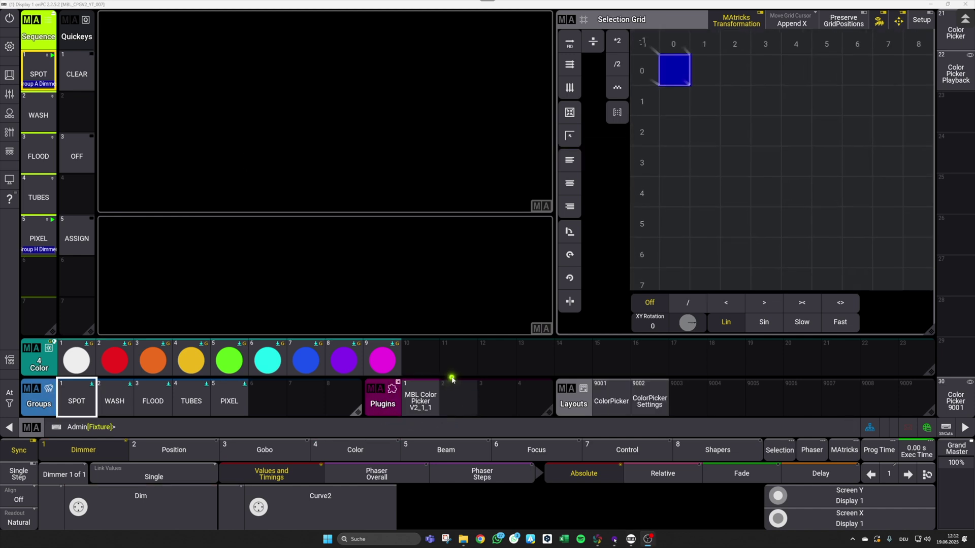
# - Assign layout 9001 ColorPicker to the upper layout viewer and layout 9002 ColorPickerSettings to the lower one
pyautogui.click(502, 23)
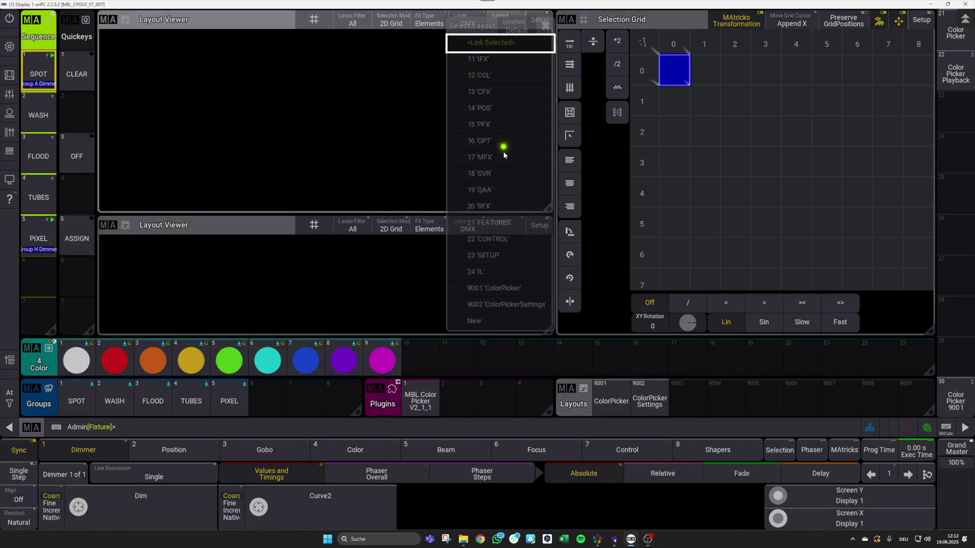
pyautogui.click(494, 288)
pyautogui.click(501, 226)
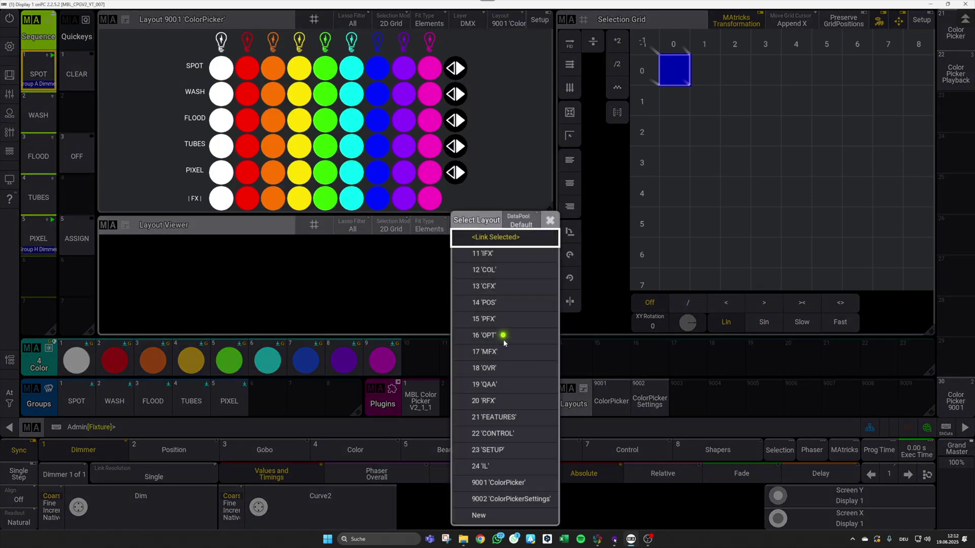
pyautogui.click(507, 499)
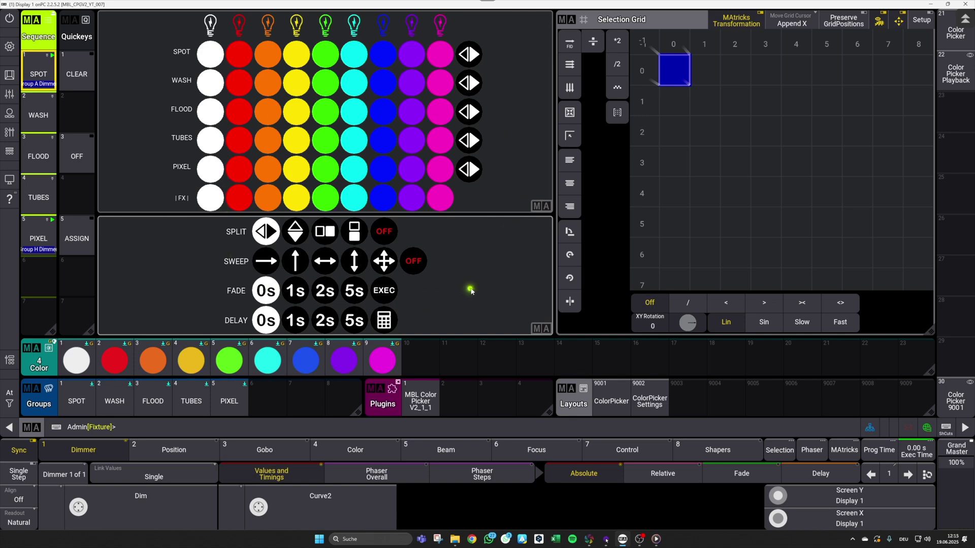
# - Switch to the empty view 23 and add a Layout Viewer window, filtering the window list by "lay"
pyautogui.click(950, 114)
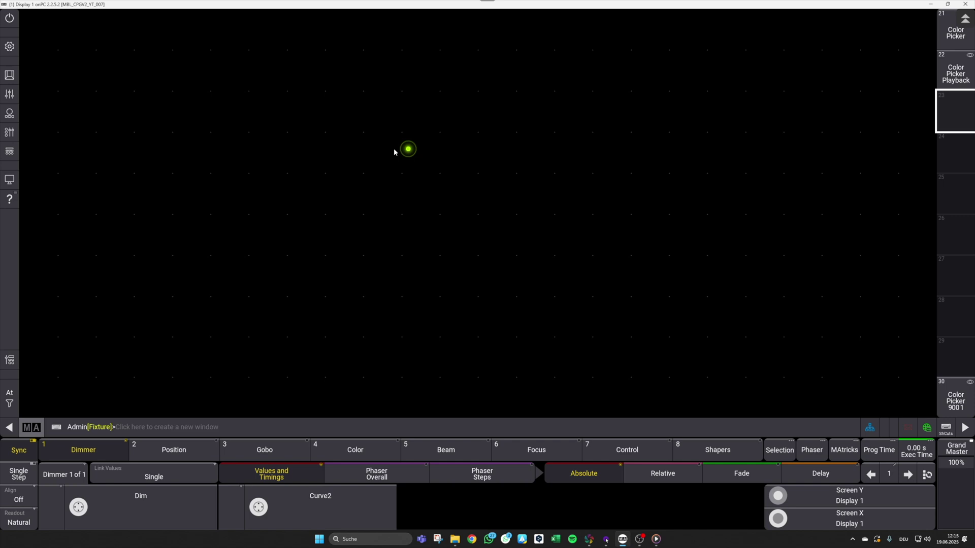
pyautogui.click(246, 109)
pyautogui.click(313, 162)
pyautogui.write('lay')
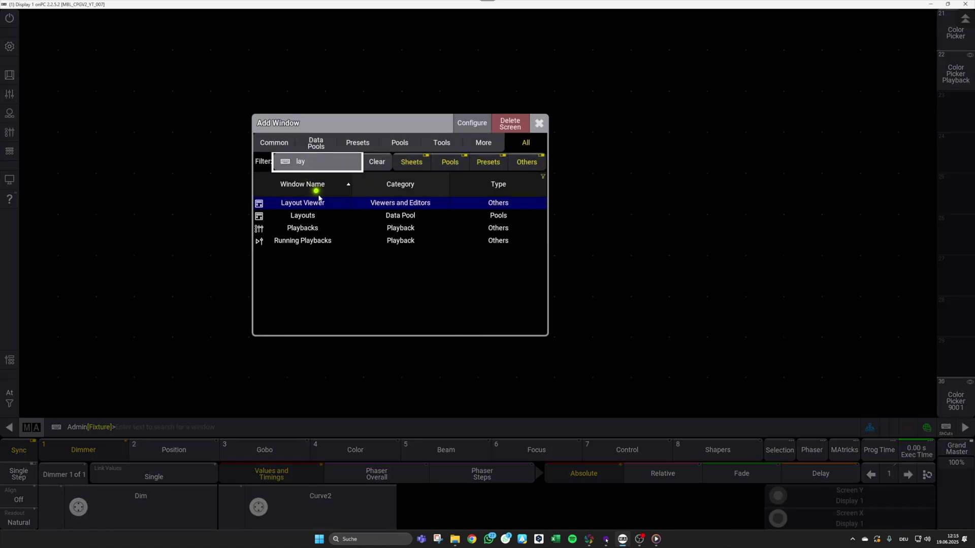
pyautogui.click(319, 198)
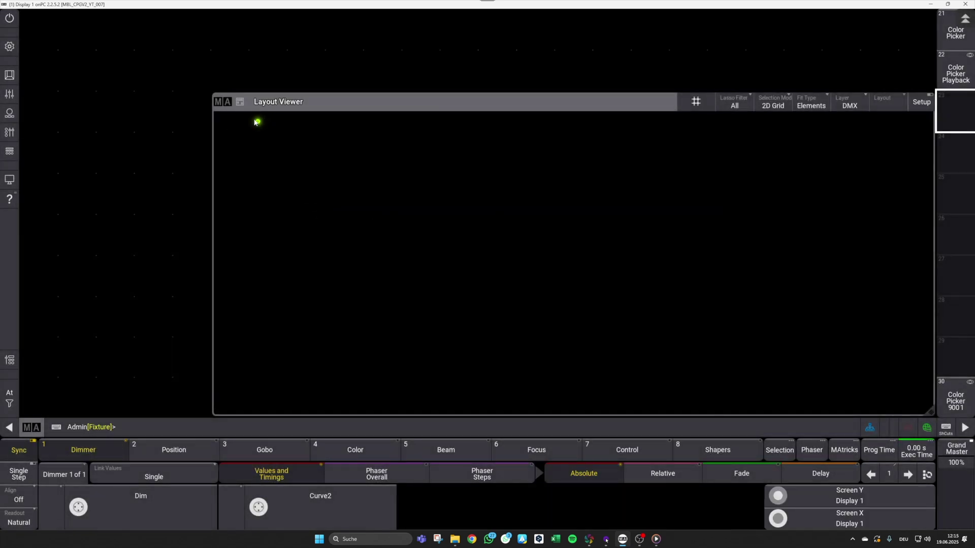
# - Reposition the Layout Viewer window nearer the upper-left of the view and assign layout 9001 ColorPicker to it
pyautogui.moveTo(259, 124); pyautogui.dragTo(168, 91)
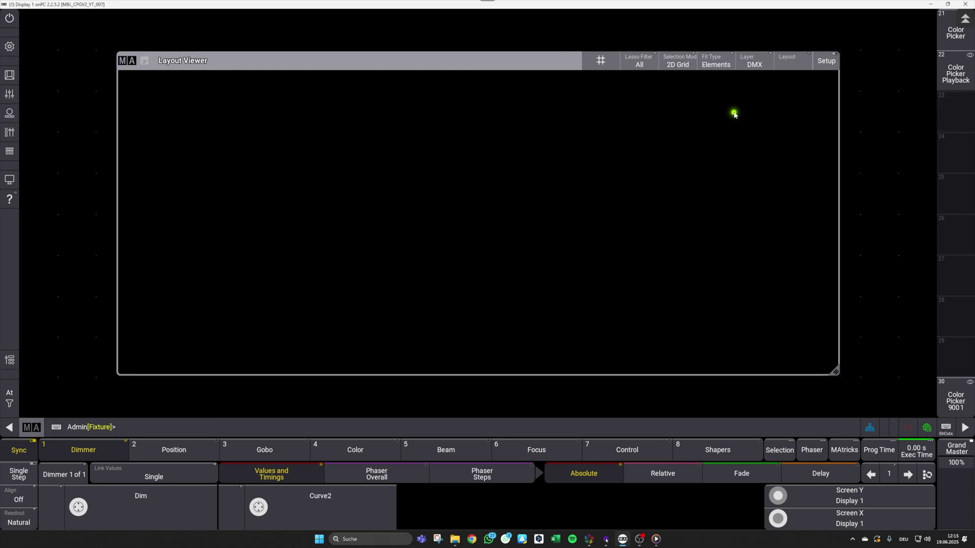
pyautogui.click(791, 65)
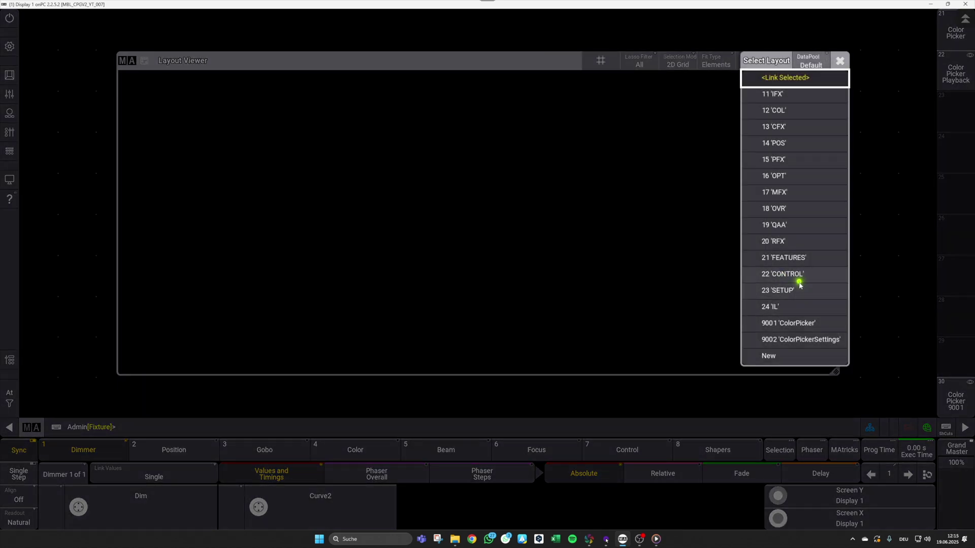
pyautogui.click(802, 323)
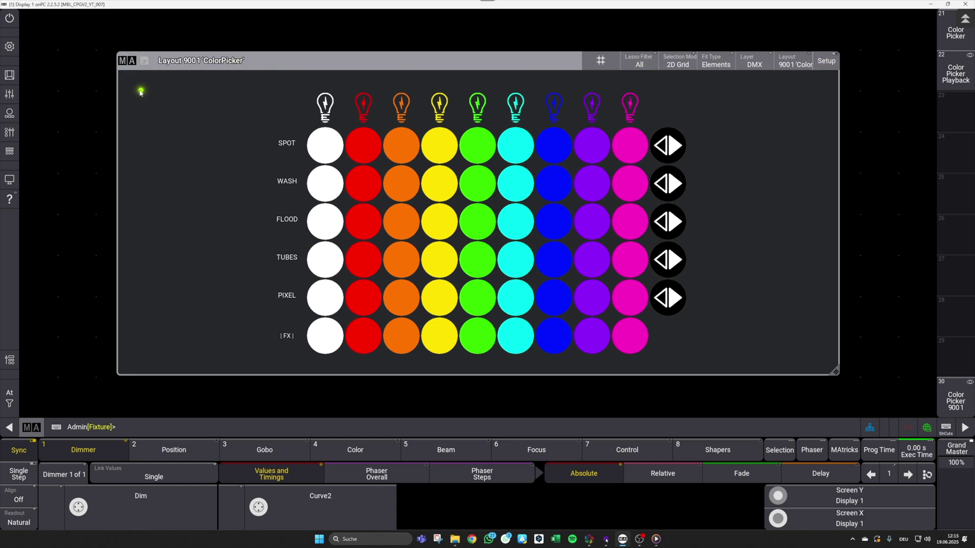
# - Hide the title bar of the ColorPicker layout viewer in its window settings
pyautogui.click(127, 62)
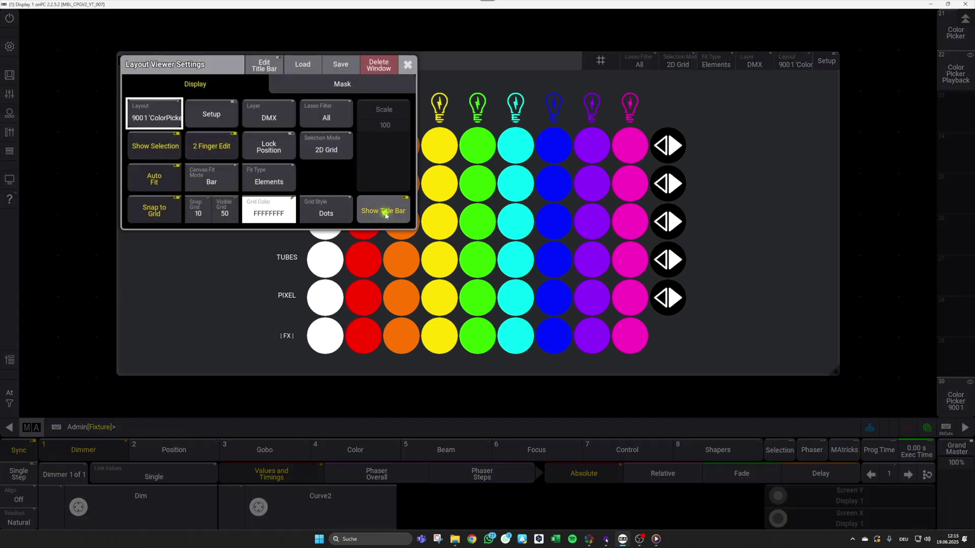
pyautogui.click(388, 218)
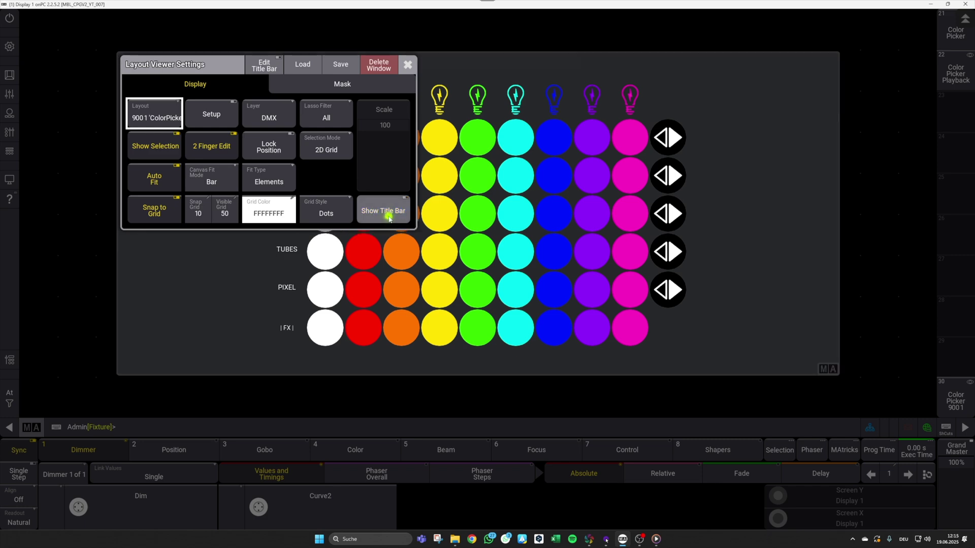
pyautogui.click(407, 65)
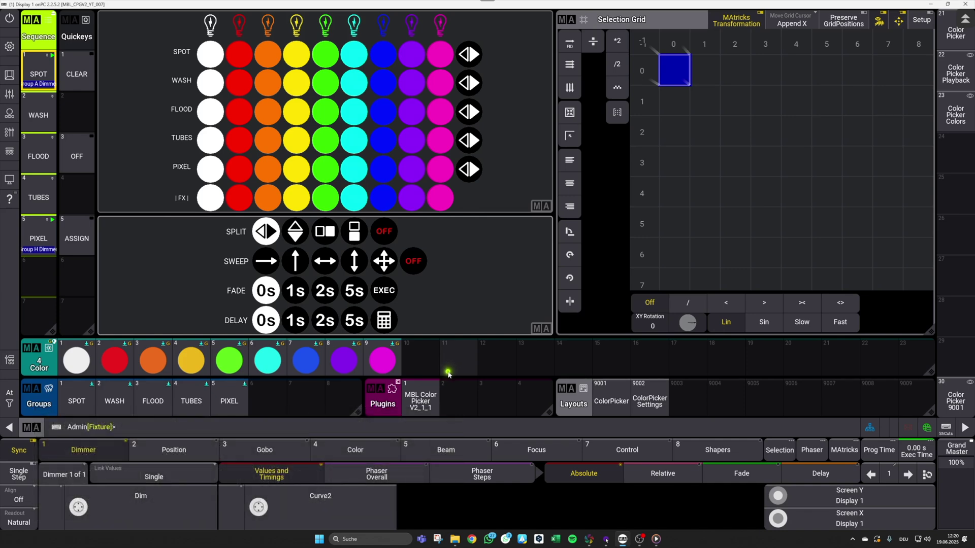
# - Look through the MBL Color Picker plugin's Reinstall setup and Customize options, and quit it without making changes
pyautogui.click(421, 401)
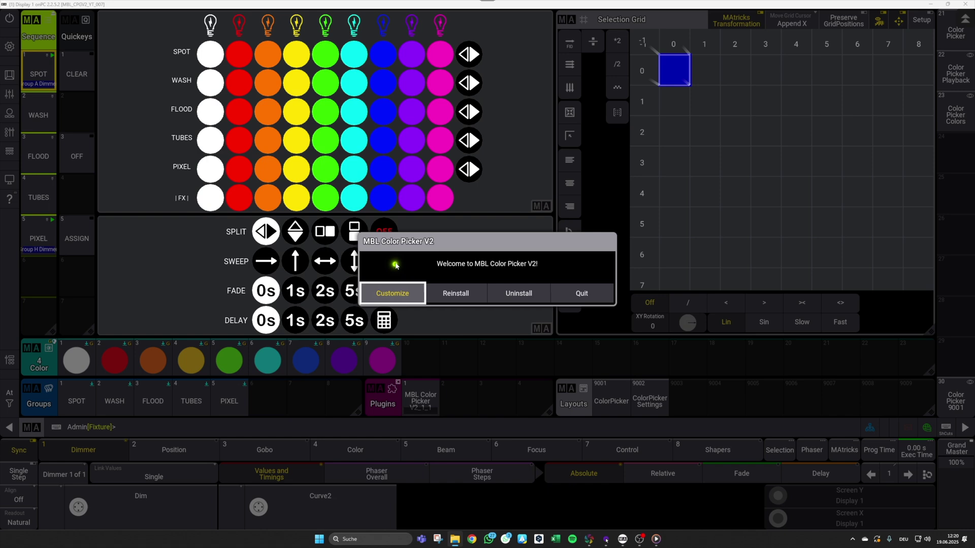
pyautogui.click(456, 292)
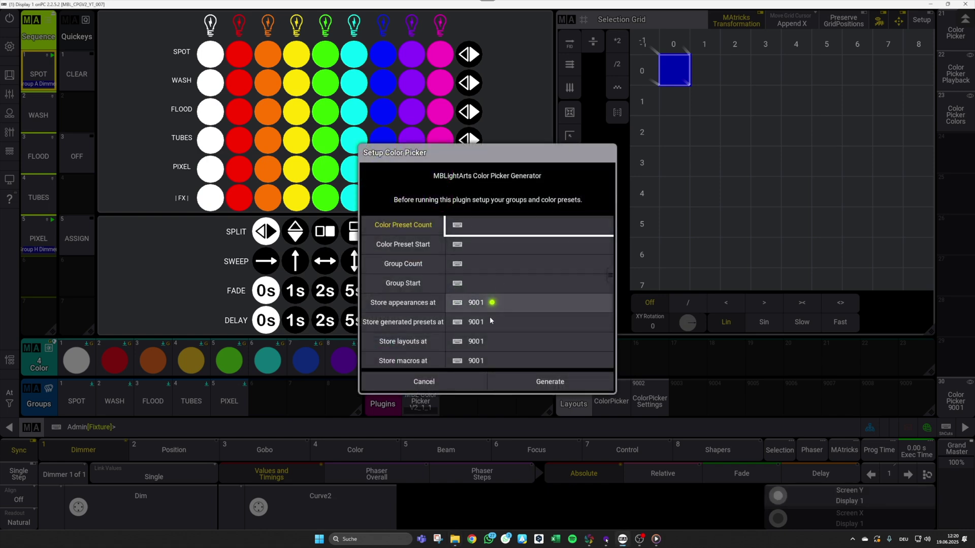
pyautogui.click(447, 381)
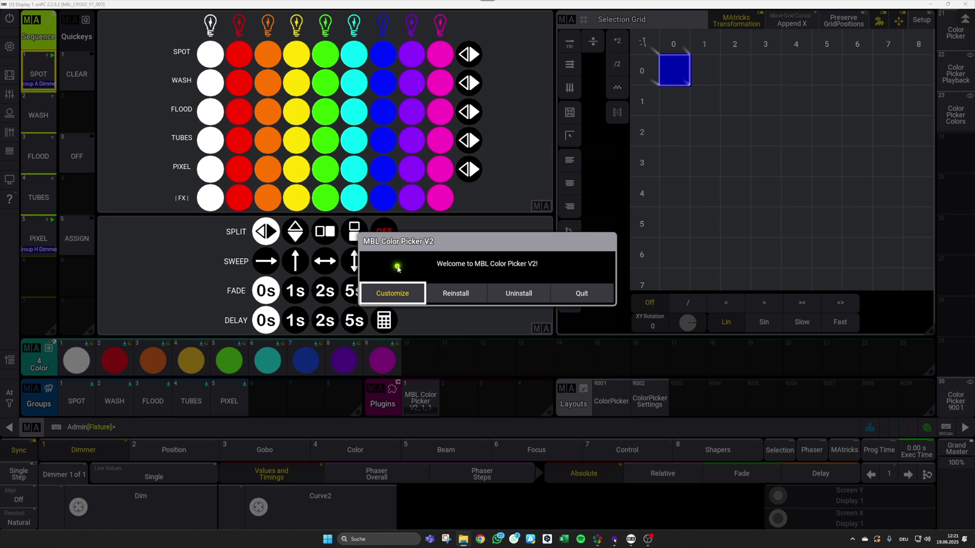
pyautogui.click(398, 290)
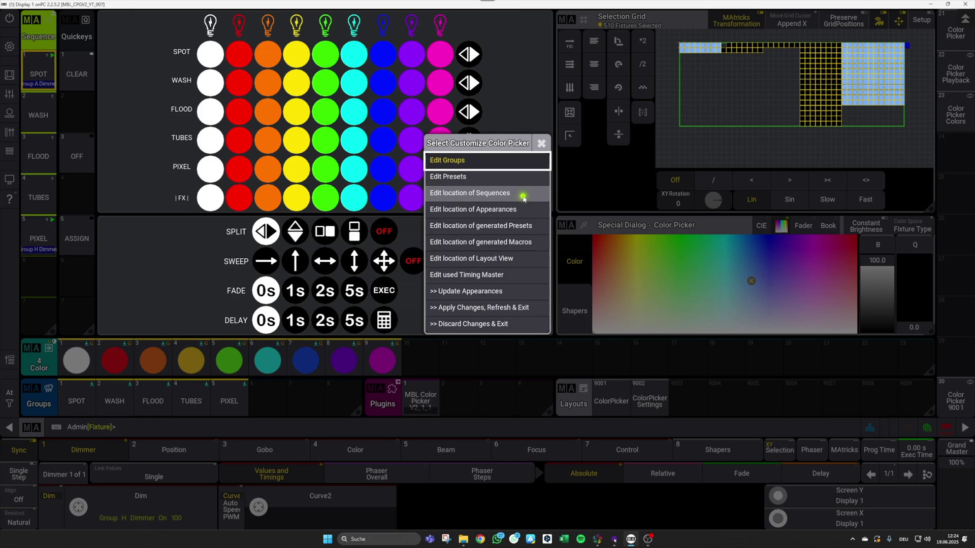
pyautogui.click(541, 143)
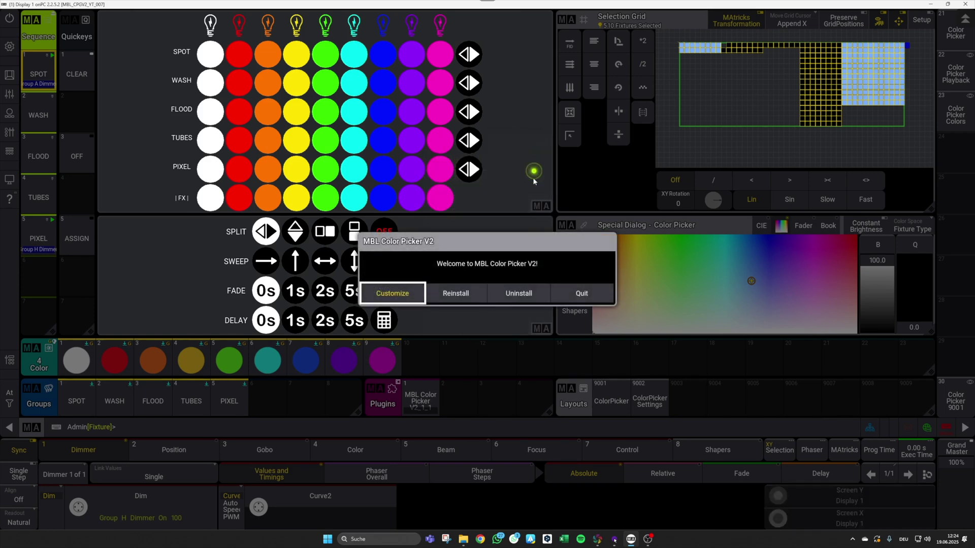
pyautogui.click(582, 293)
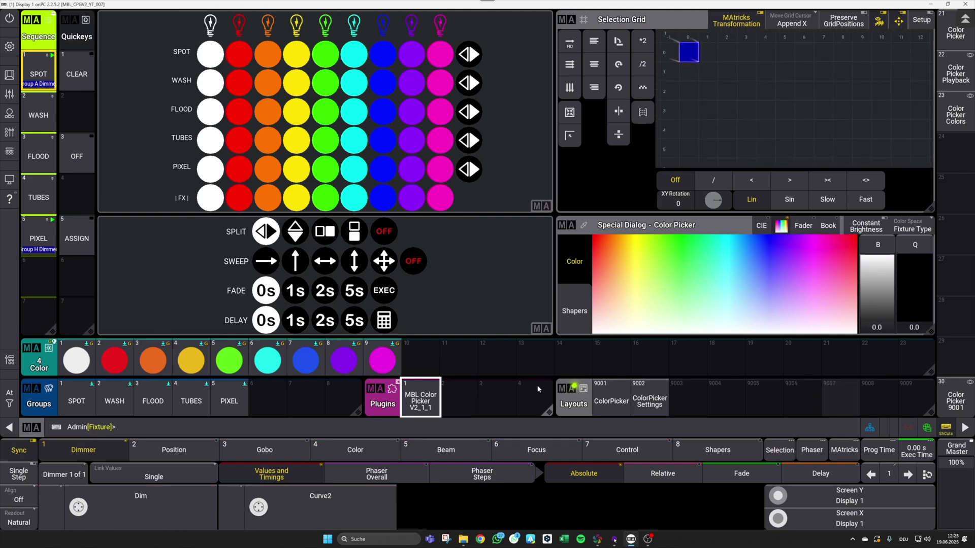
# - Select the SPOT, WASH, FLOOD, TUBES and PIXEL groups, and store a pastel red for them as color preset 11
pyautogui.click(77, 403)
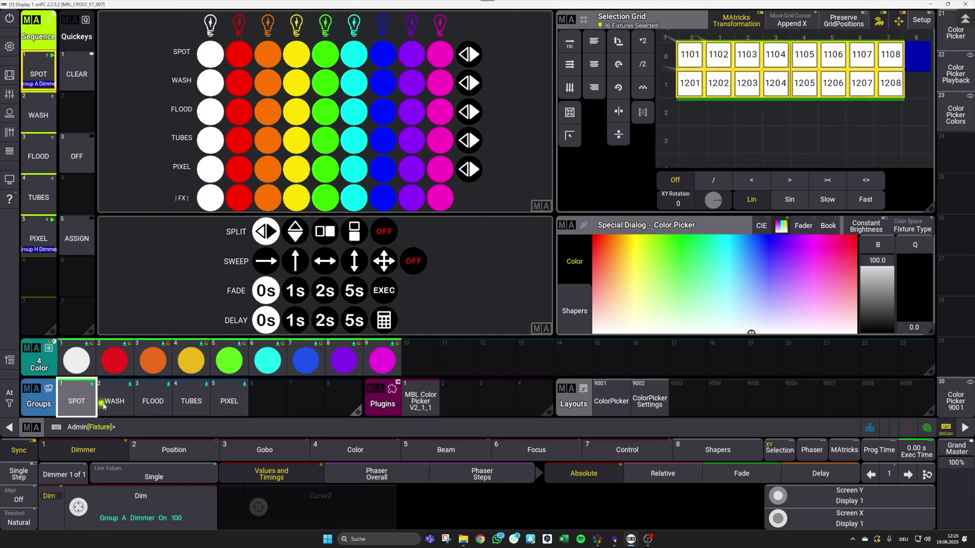
pyautogui.click(114, 401)
pyautogui.click(155, 402)
pyautogui.click(191, 402)
pyautogui.click(229, 401)
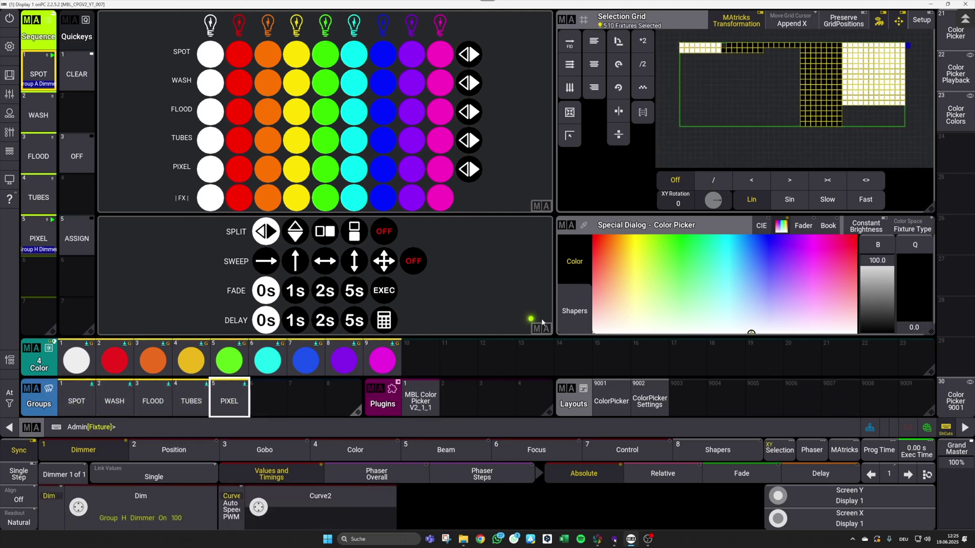
pyautogui.moveTo(652, 298); pyautogui.dragTo(583, 300)
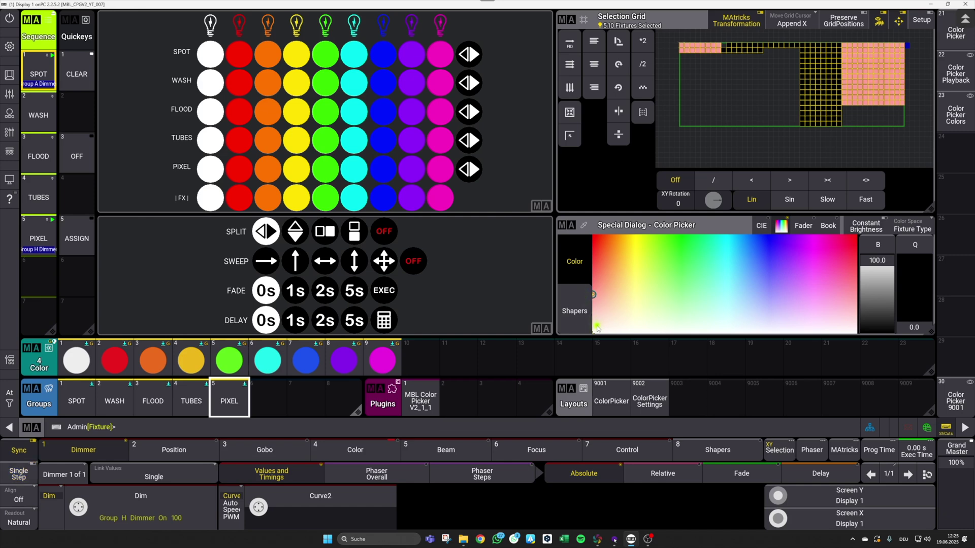
pyautogui.click(465, 364)
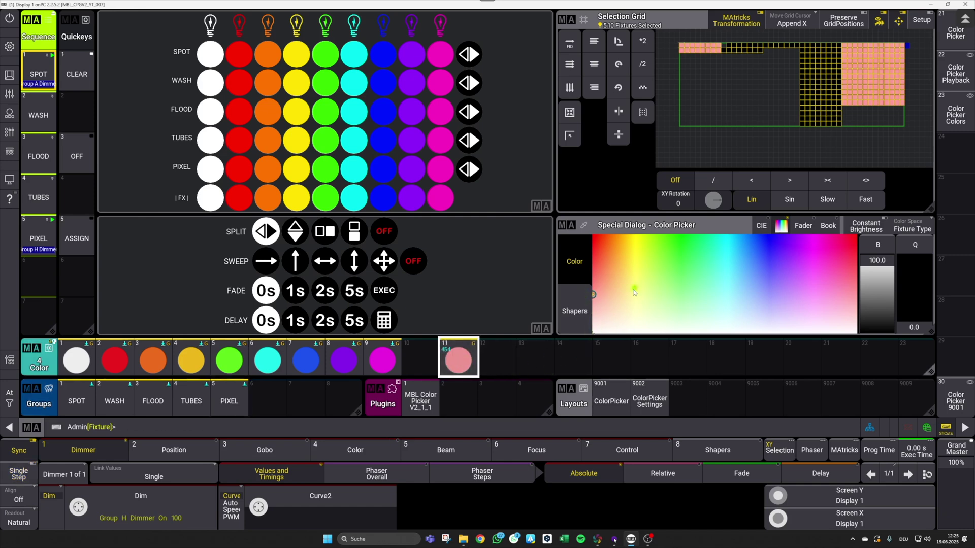
# - Store a pastel yellow, green and blue as color presets 12, 13 and 14
pyautogui.click(483, 366)
pyautogui.click(683, 297)
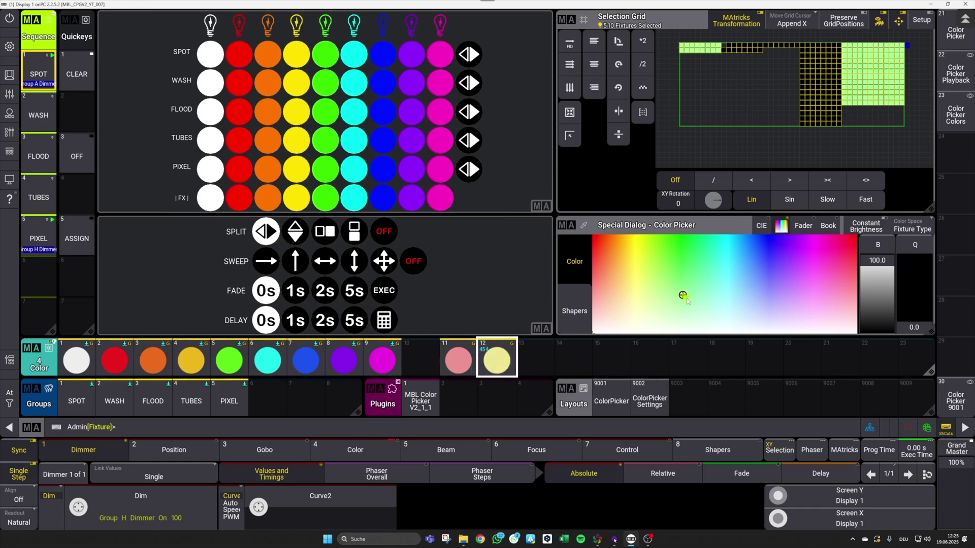
pyautogui.press('s')
pyautogui.click(536, 361)
pyautogui.click(757, 297)
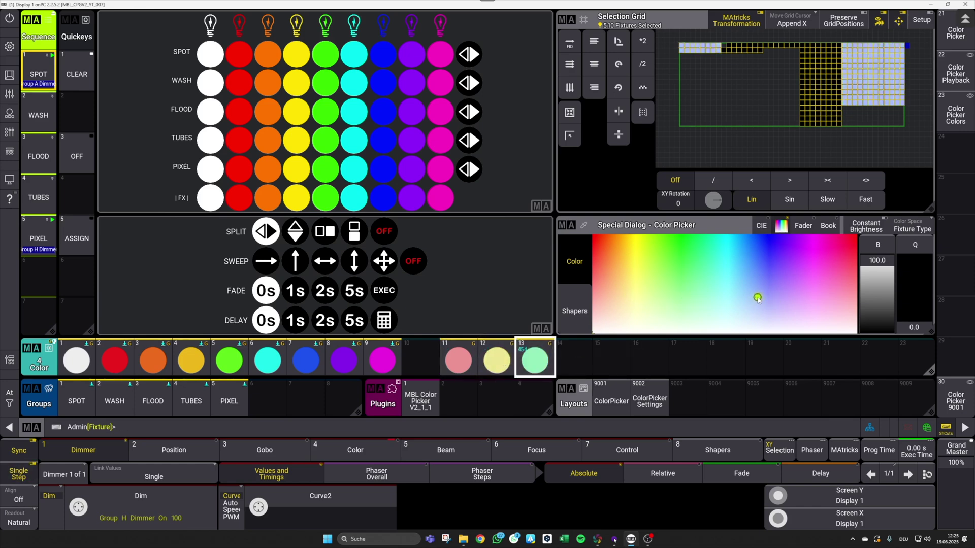
pyautogui.press('s')
pyautogui.click(587, 364)
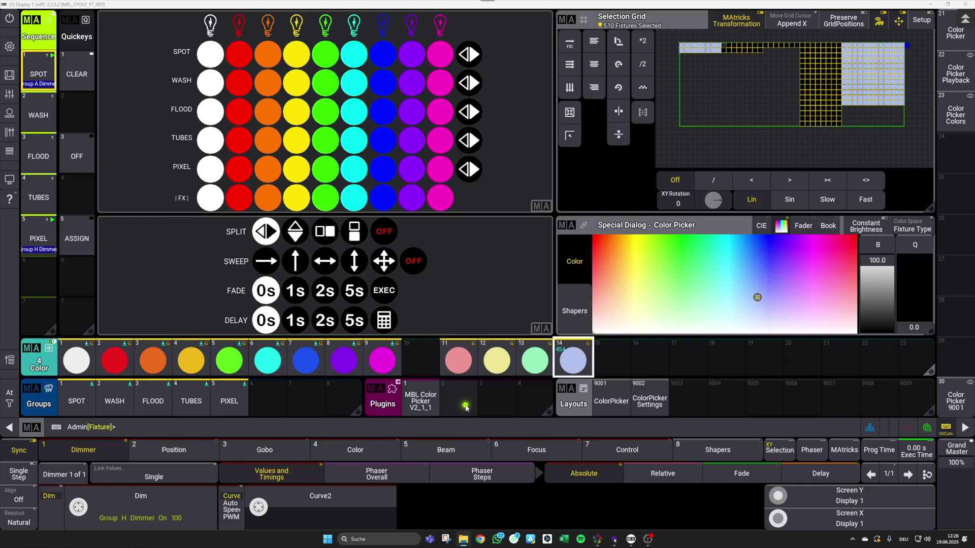
# - Run the MBL Color Picker plugin's Customize function and add presets 11, 12, 13 and 14 to the picker
pyautogui.click(421, 402)
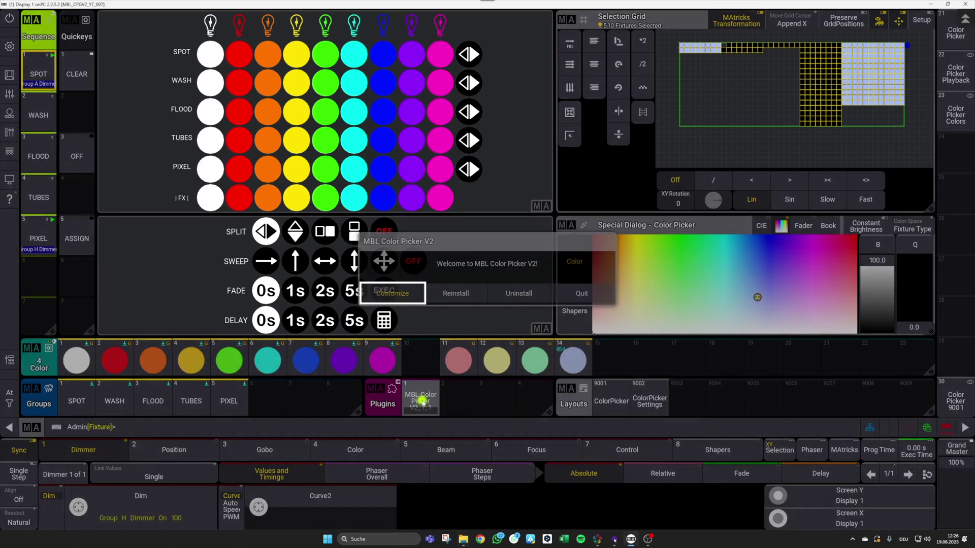
pyautogui.click(392, 293)
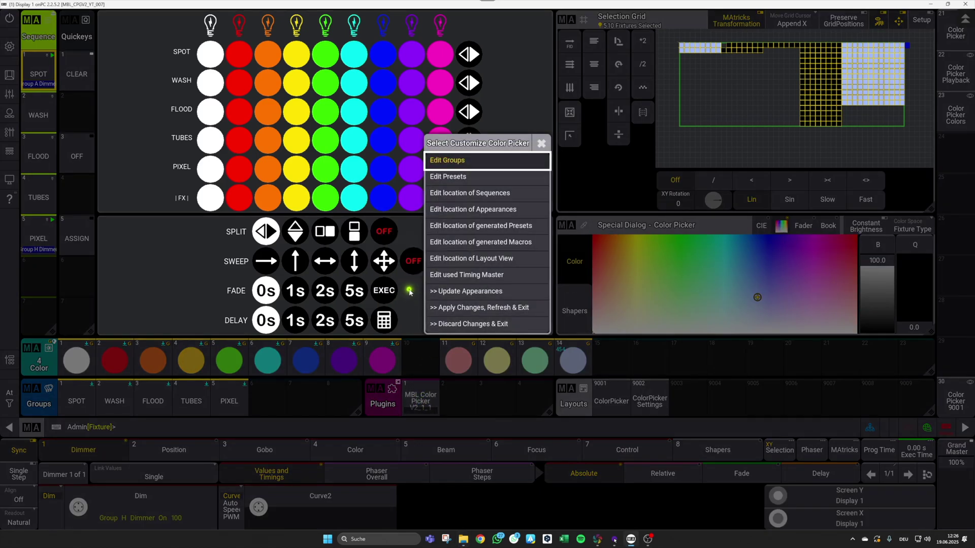
pyautogui.click(487, 177)
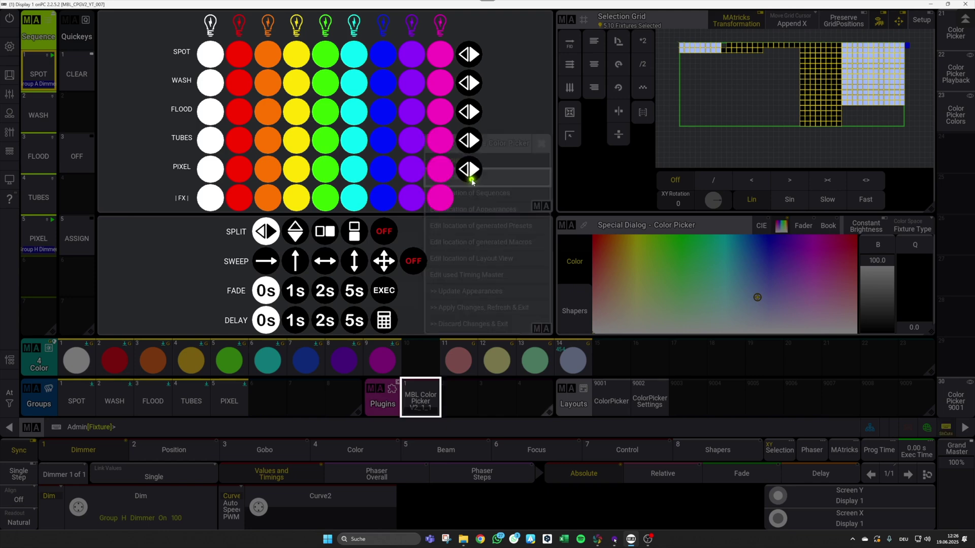
pyautogui.click(487, 177)
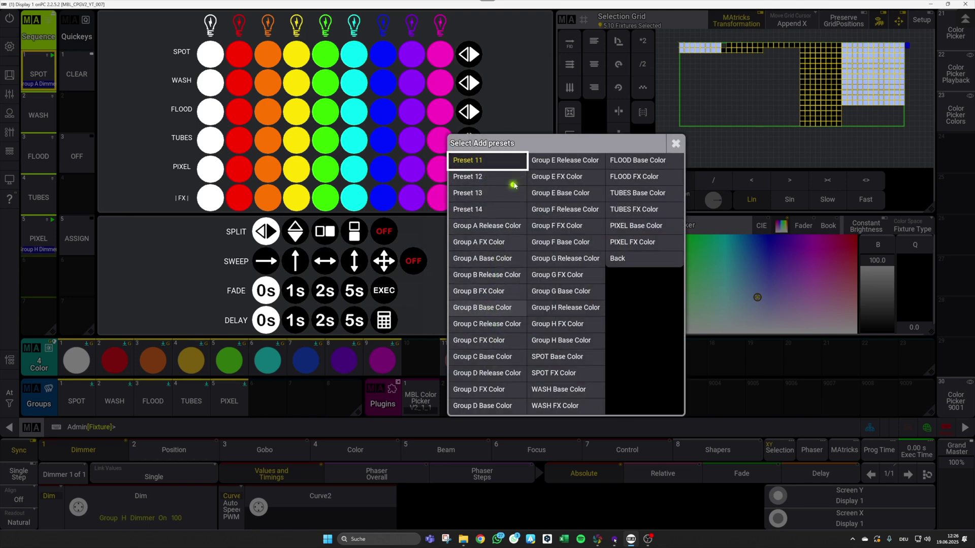
pyautogui.moveTo(532, 145); pyautogui.dragTo(738, 111)
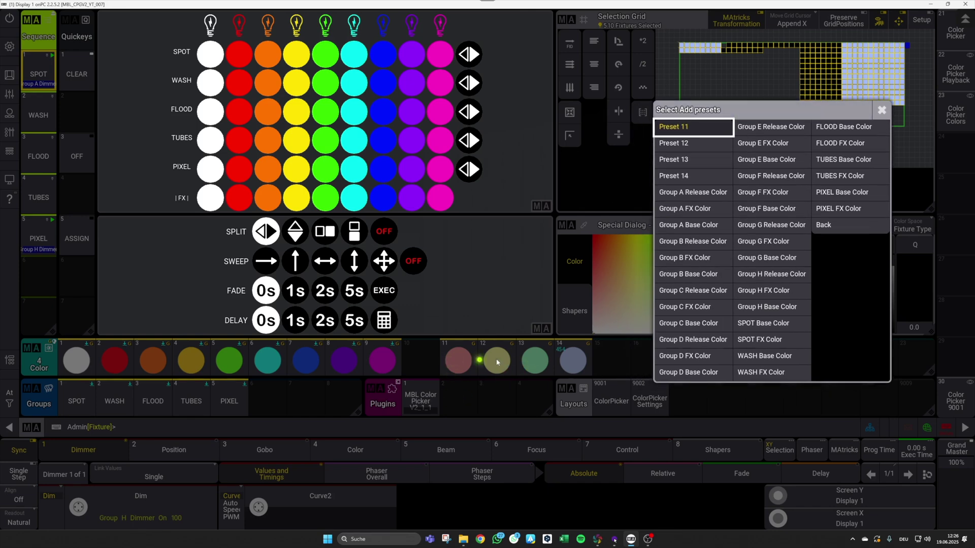
pyautogui.click(692, 127)
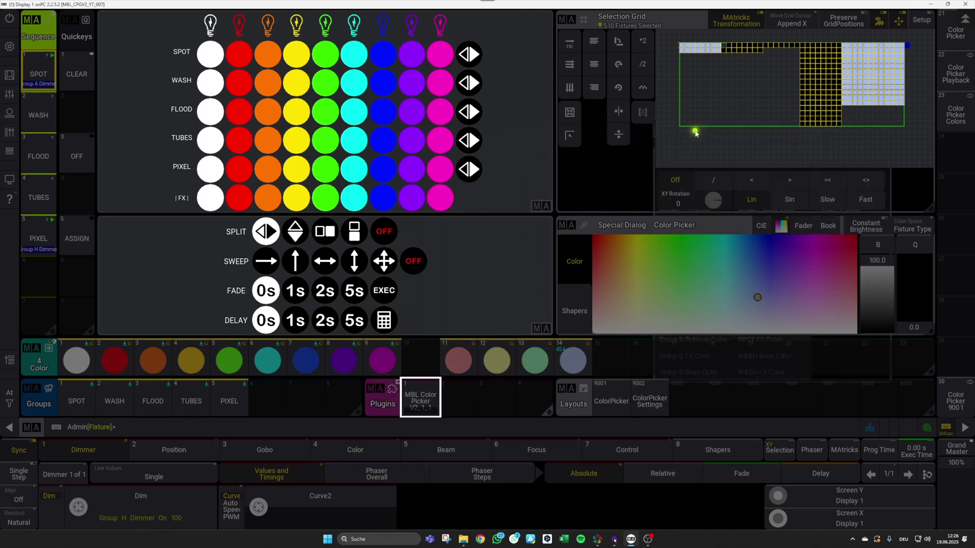
pyautogui.click(489, 167)
pyautogui.click(490, 165)
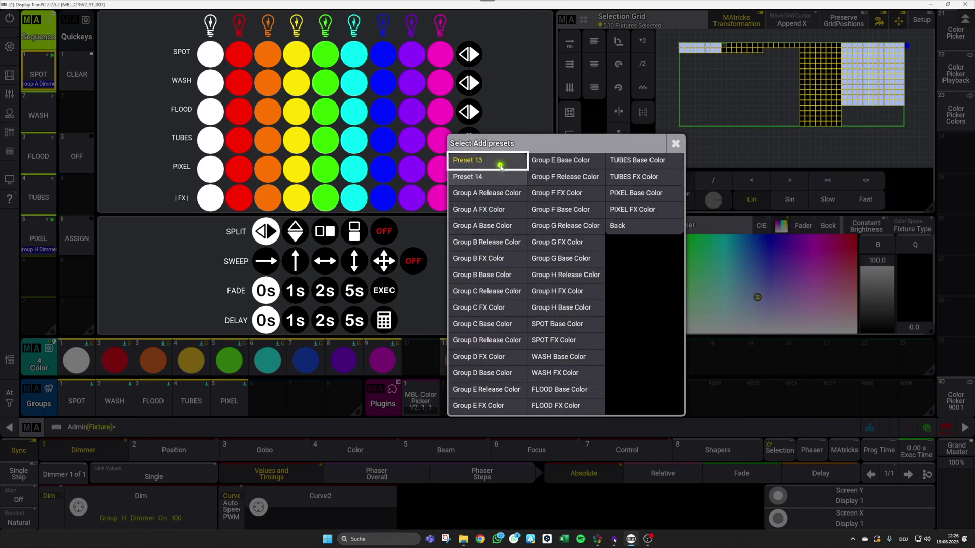
pyautogui.click(491, 164)
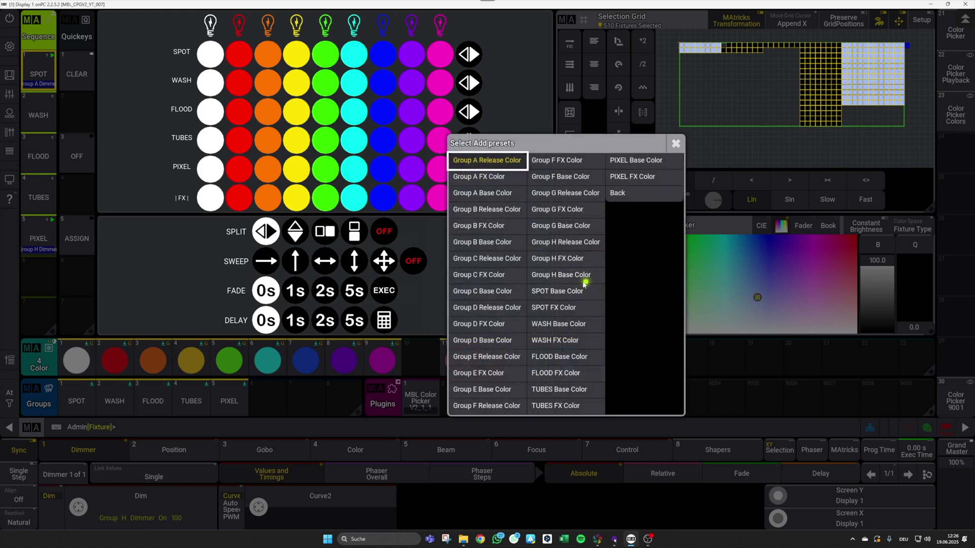
pyautogui.click(629, 202)
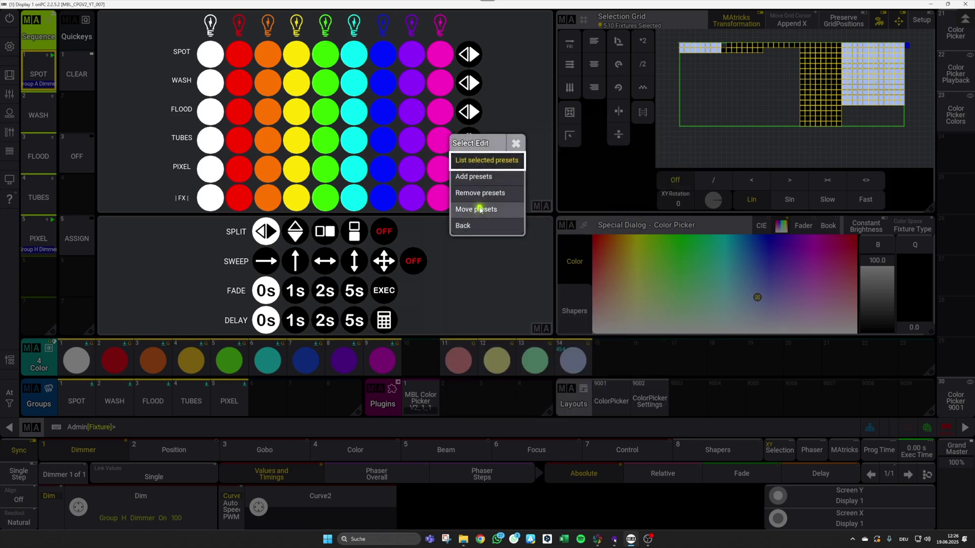
pyautogui.click(464, 224)
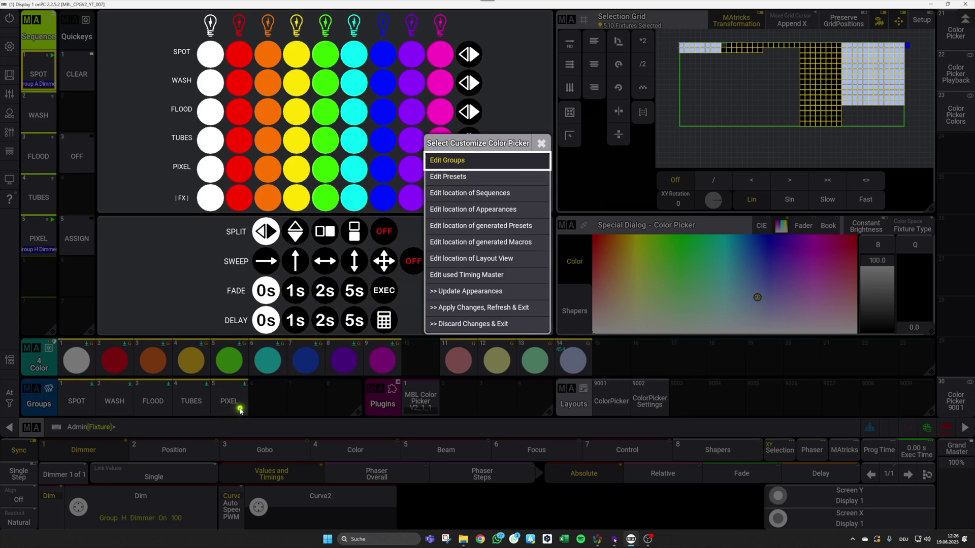
# - Remove the PIXEL group from the color picker, and apply the changes with a refresh and exit
pyautogui.click(498, 160)
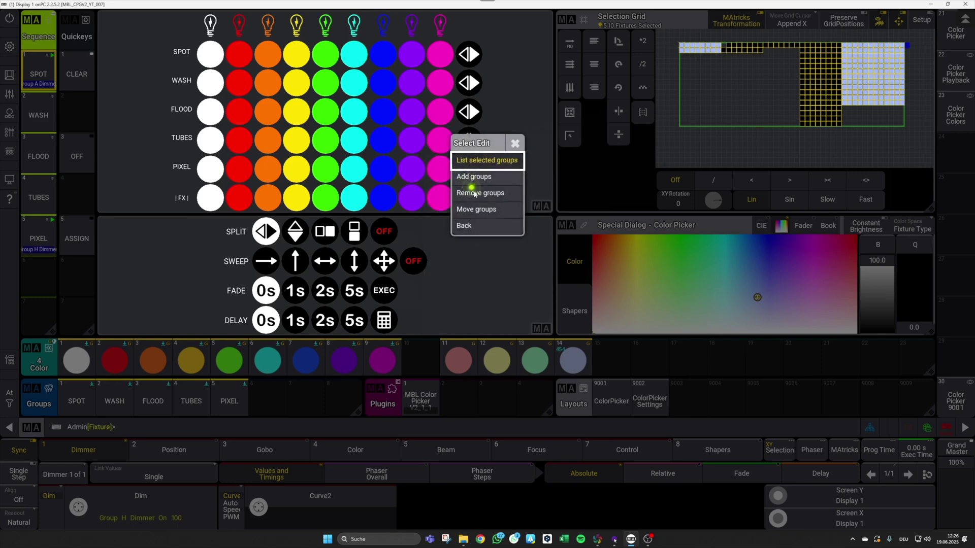
pyautogui.click(474, 193)
pyautogui.click(466, 227)
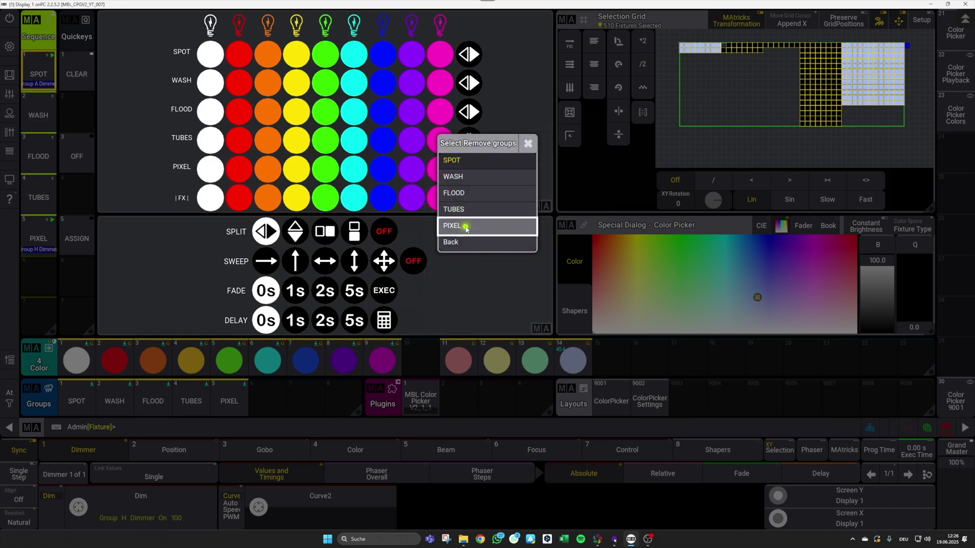
pyautogui.click(466, 229)
pyautogui.click(462, 225)
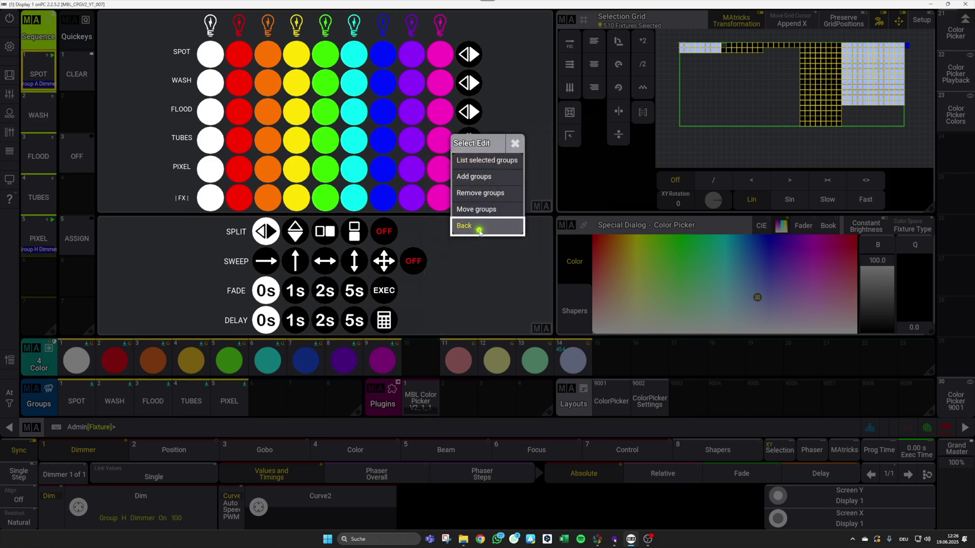
pyautogui.click(479, 231)
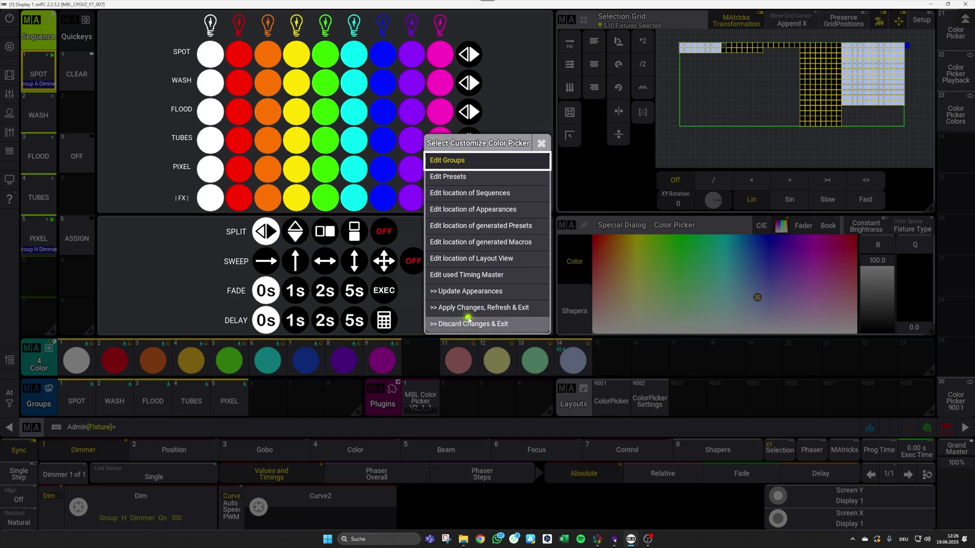
pyautogui.click(502, 308)
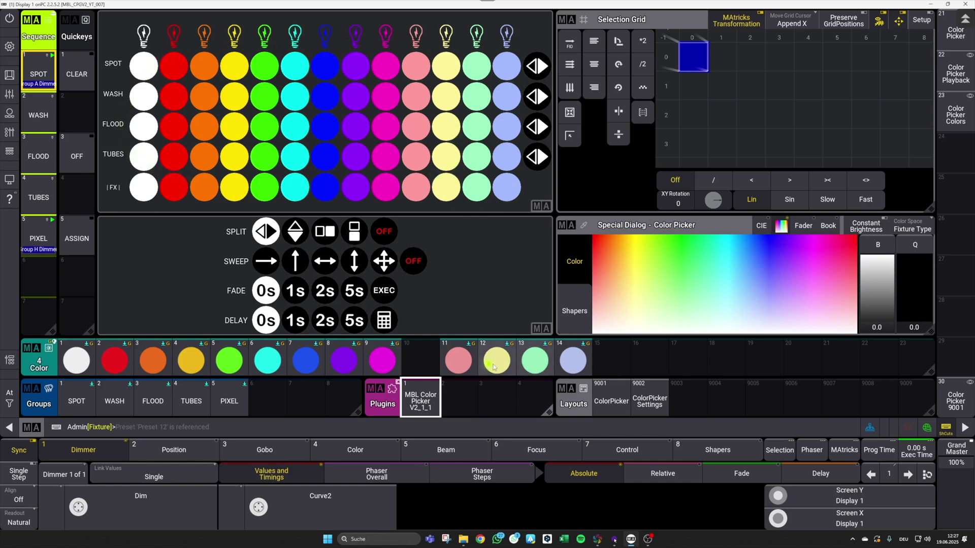
pyautogui.click(229, 402)
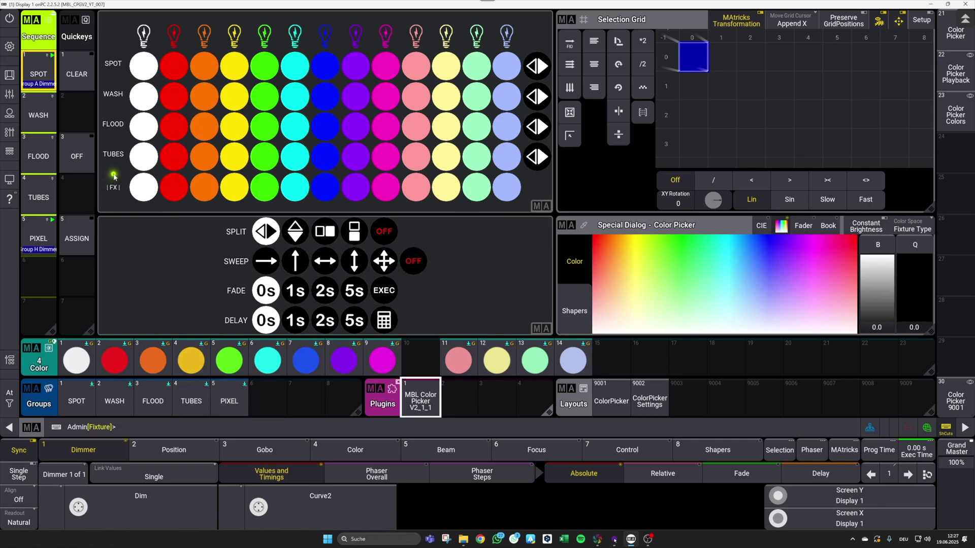
# - Open the Customize function of the MBL Color Picker plugin
pyautogui.click(428, 406)
pyautogui.click(398, 292)
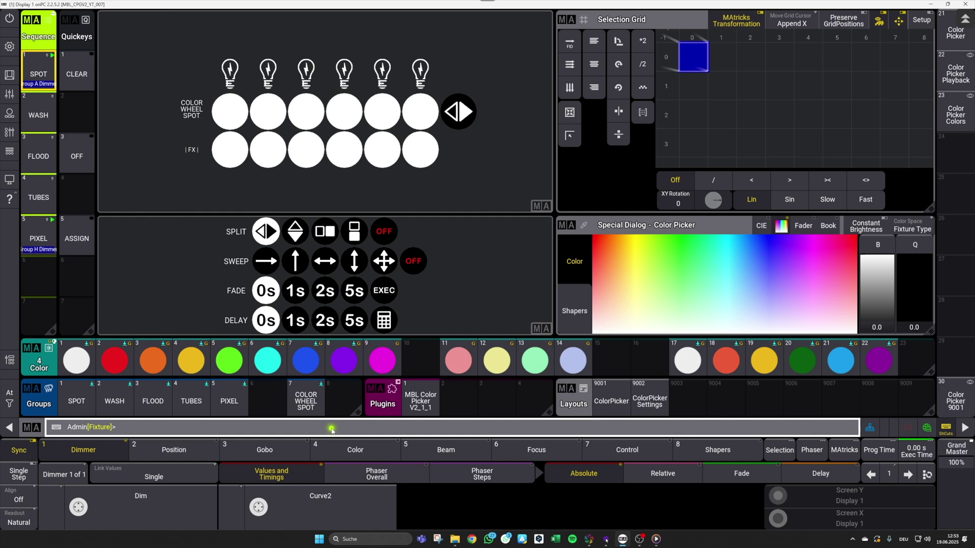
# - Select the COLOR WHEEL SPOT group and display the picker's appearances in the Color Picker App view
pyautogui.click(307, 409)
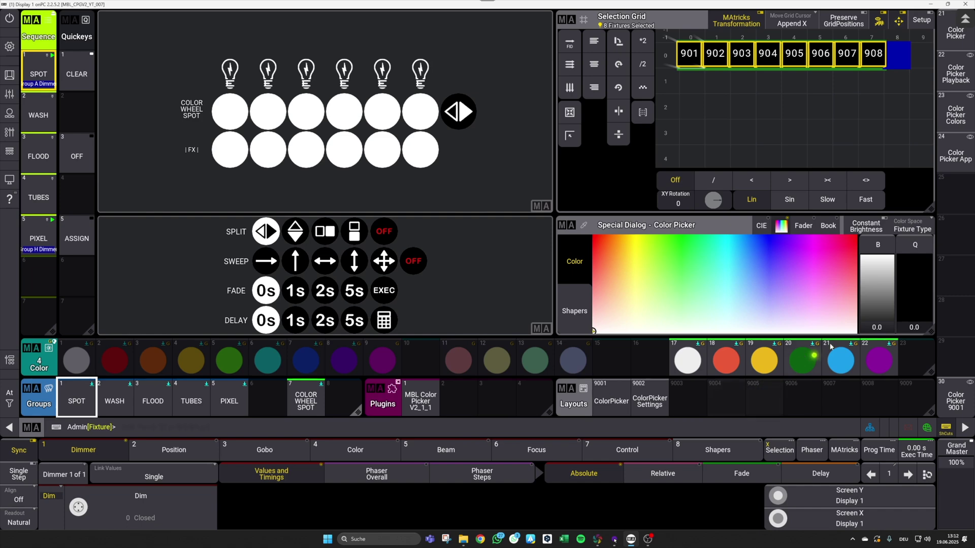
pyautogui.click(956, 155)
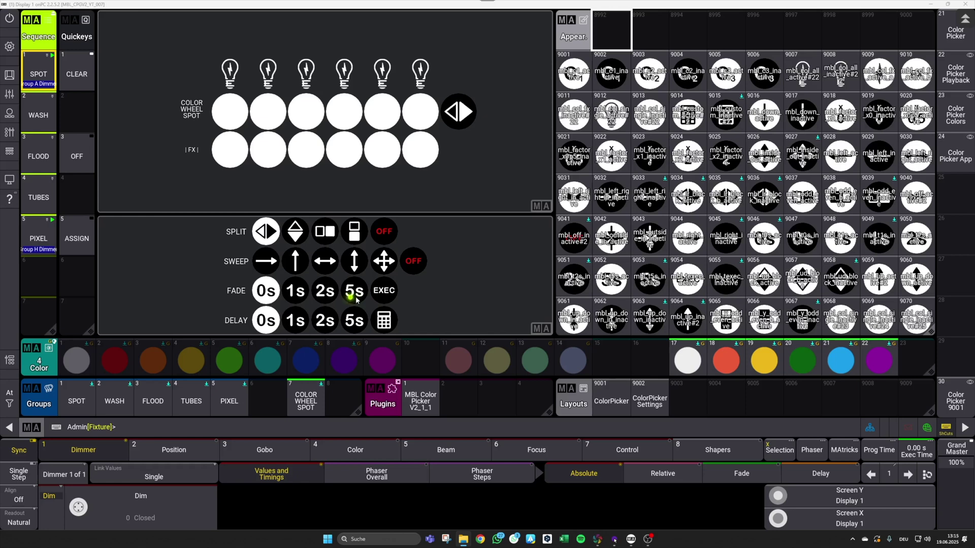
pyautogui.moveTo(770, 272); pyautogui.dragTo(733, 231)
pyautogui.scroll(-3, 719, 221)
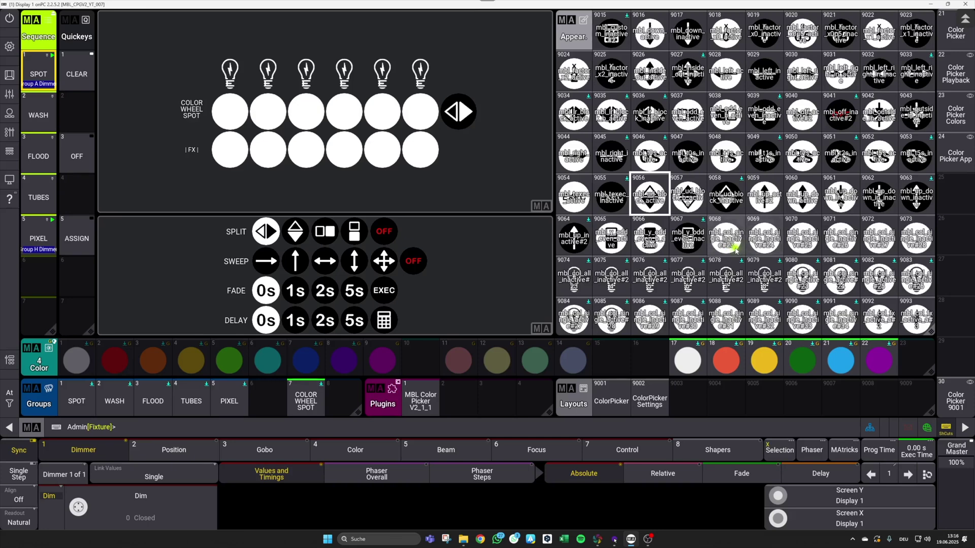
pyautogui.moveTo(730, 238); pyautogui.dragTo(704, 281)
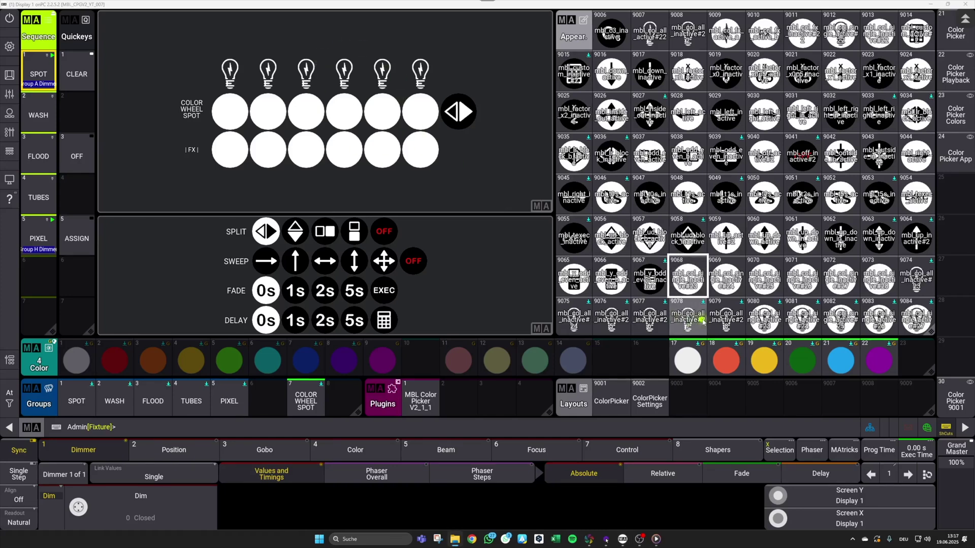
# - Set the image color of appearance 9069 (mbl_col_single_inactive#24) to light red, FF6A48FF
pyautogui.rightClick(727, 277)
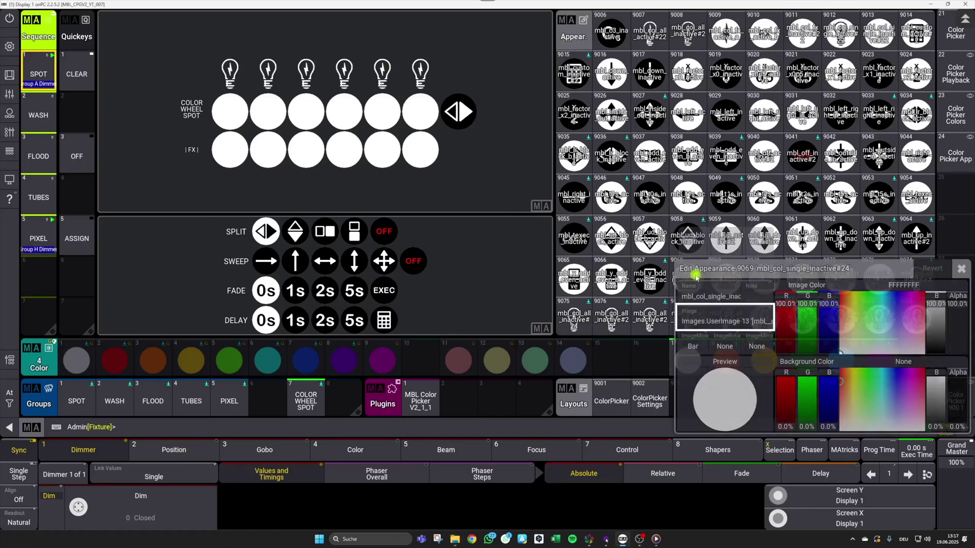
pyautogui.moveTo(695, 276); pyautogui.dragTo(262, 155)
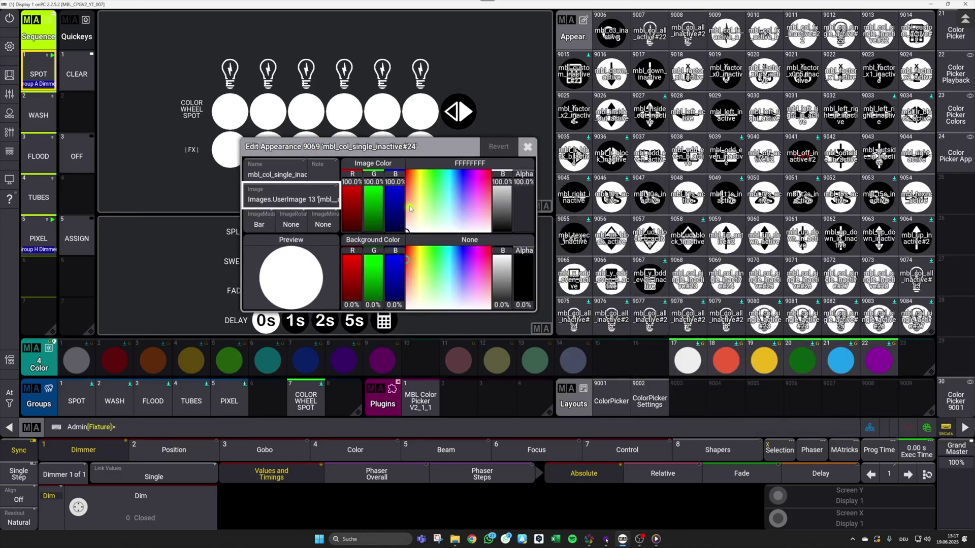
pyautogui.moveTo(411, 208); pyautogui.dragTo(409, 189)
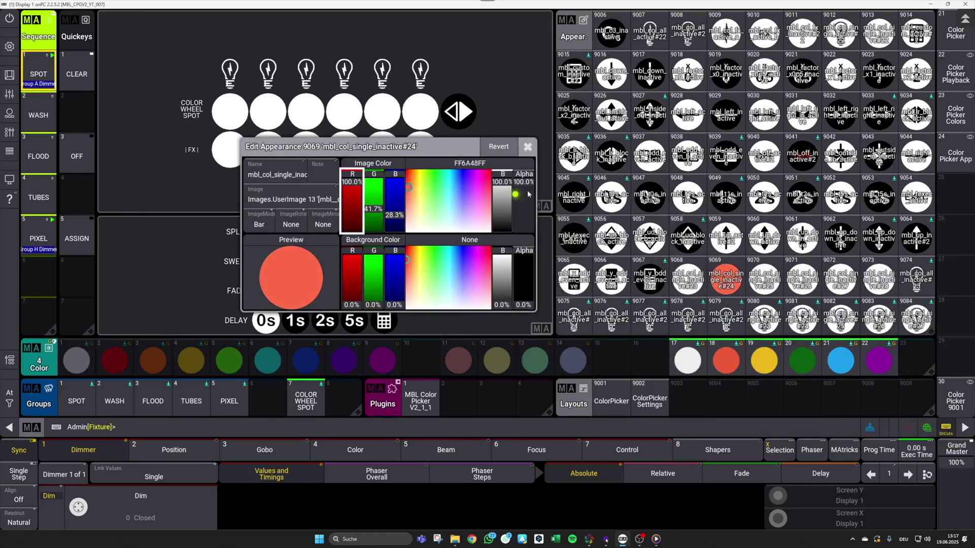
pyautogui.click(527, 147)
# - Set the image color of appearance 9070 (mbl_col_single_inactive#25) to yellow, FFD93FFF
pyautogui.moveTo(731, 279); pyautogui.dragTo(733, 279)
pyautogui.moveTo(847, 308); pyautogui.dragTo(850, 307)
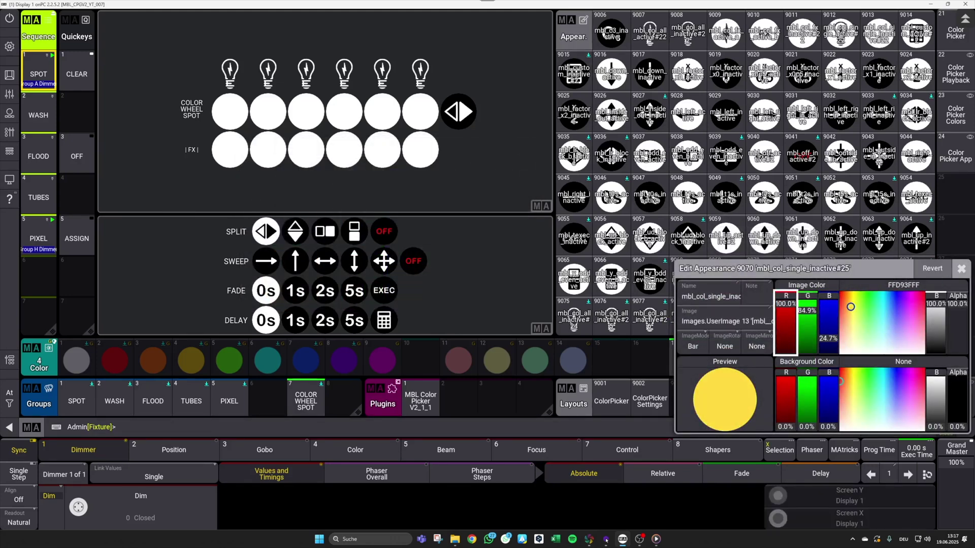
pyautogui.click(961, 268)
# - Set the image color of appearance 9071 (mbl_col_single_inactive#26) to green and darken it to 44.3% brightness, 25710DFF
pyautogui.moveTo(803, 279); pyautogui.dragTo(780, 296)
pyautogui.moveTo(863, 300); pyautogui.dragTo(489, 203)
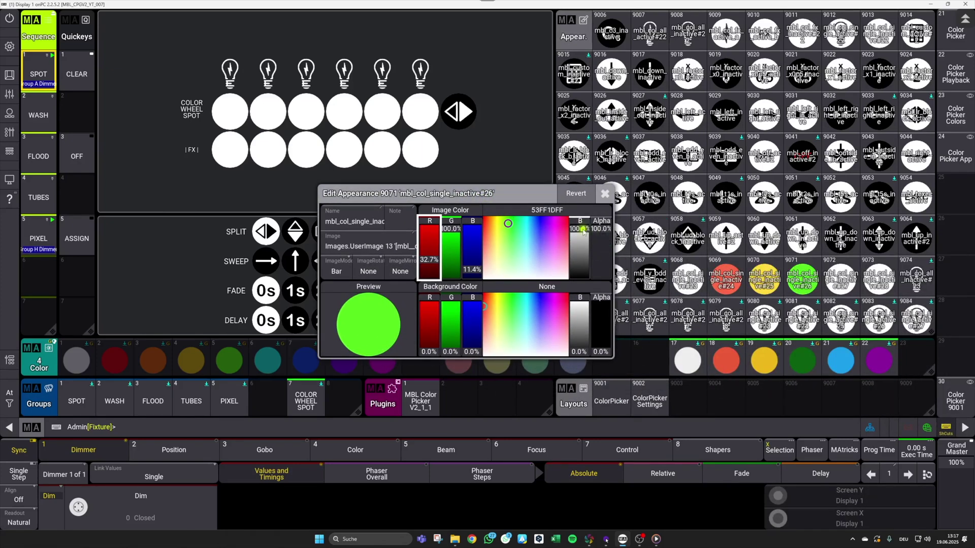
pyautogui.moveTo(581, 228); pyautogui.dragTo(580, 258)
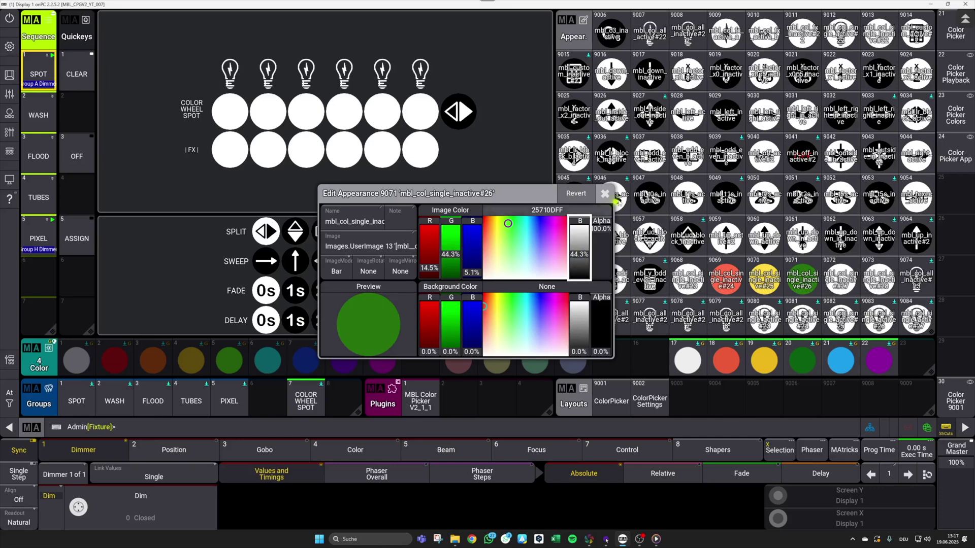
pyautogui.click(605, 194)
# - Set the image color of appearance 9072 to blue, 2683FFFF, and that of appearance 9073 to purple
pyautogui.moveTo(841, 279); pyautogui.dragTo(538, 239)
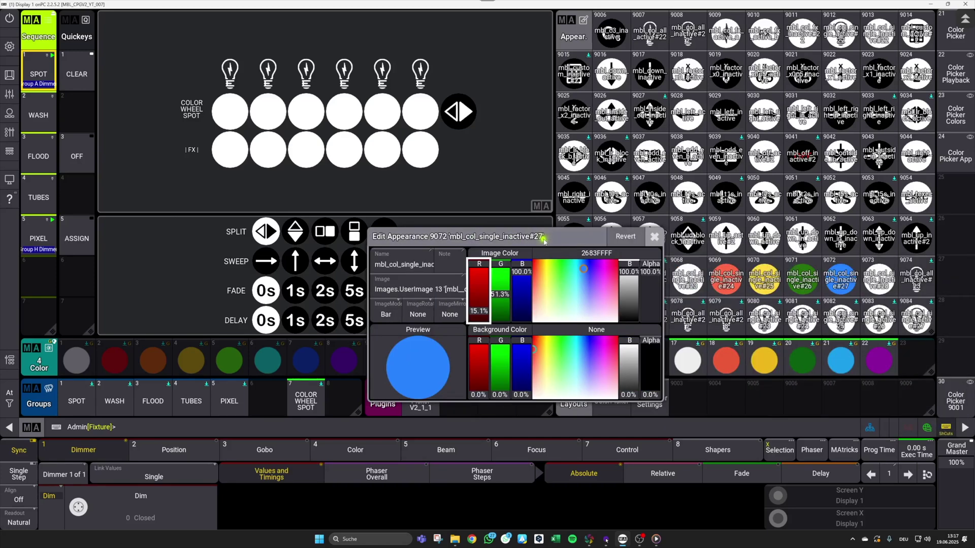
pyautogui.click(849, 304)
pyautogui.moveTo(878, 277); pyautogui.dragTo(858, 274)
pyautogui.moveTo(762, 260); pyautogui.dragTo(496, 231)
pyautogui.moveTo(658, 278); pyautogui.dragTo(676, 287)
pyautogui.click(700, 232)
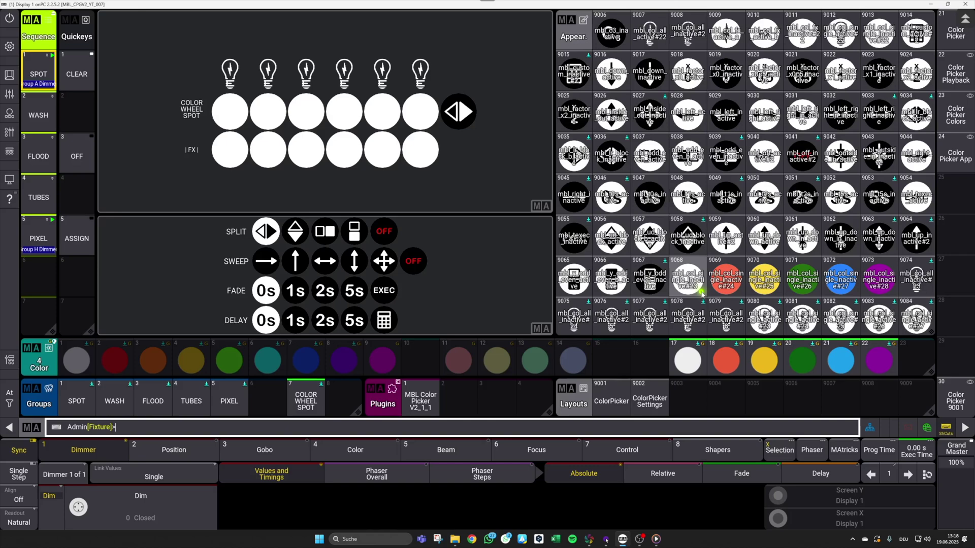
# - Run the MBL Color Picker plugin's Customize function and update the picker's appearances from the recolored ones
pyautogui.click(420, 401)
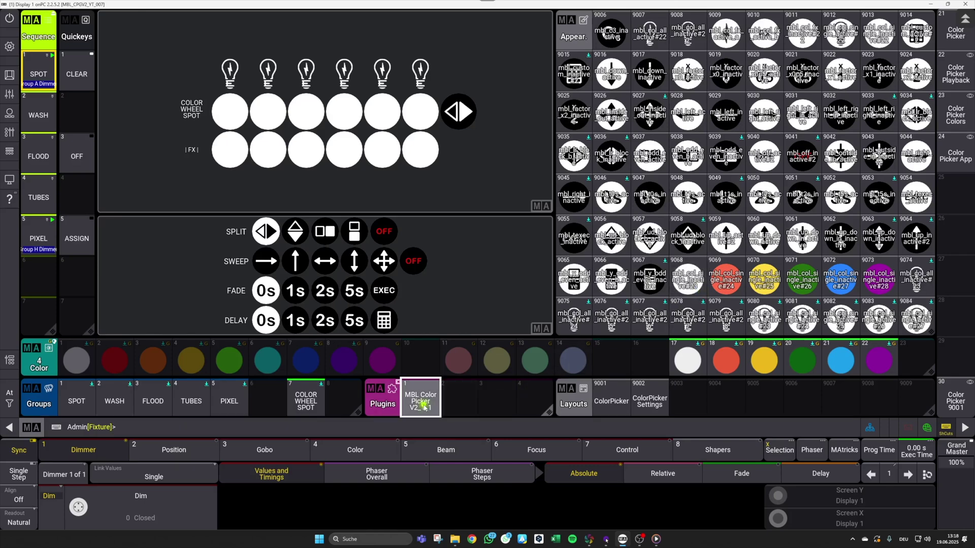
pyautogui.click(400, 295)
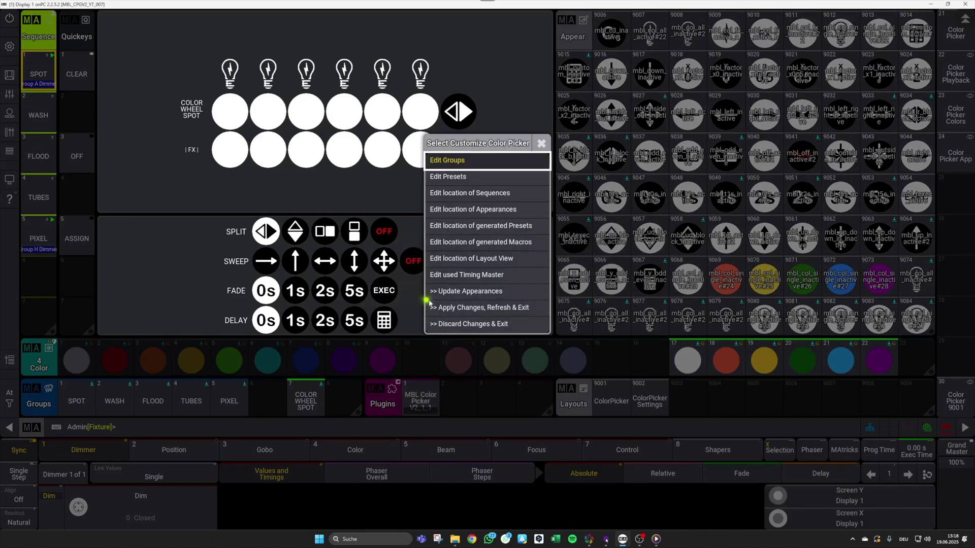
pyautogui.click(481, 292)
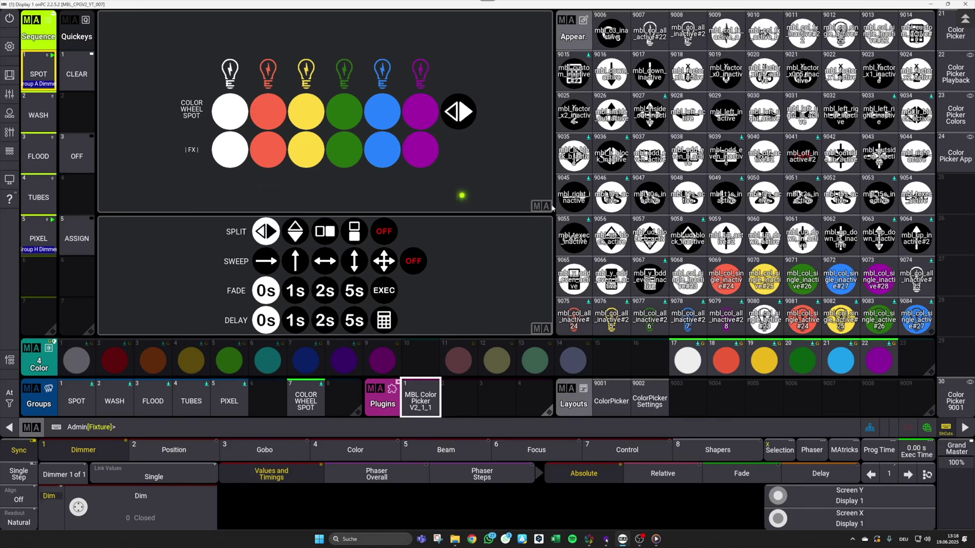
pyautogui.click(801, 237)
pyautogui.scroll(-5, 785, 152)
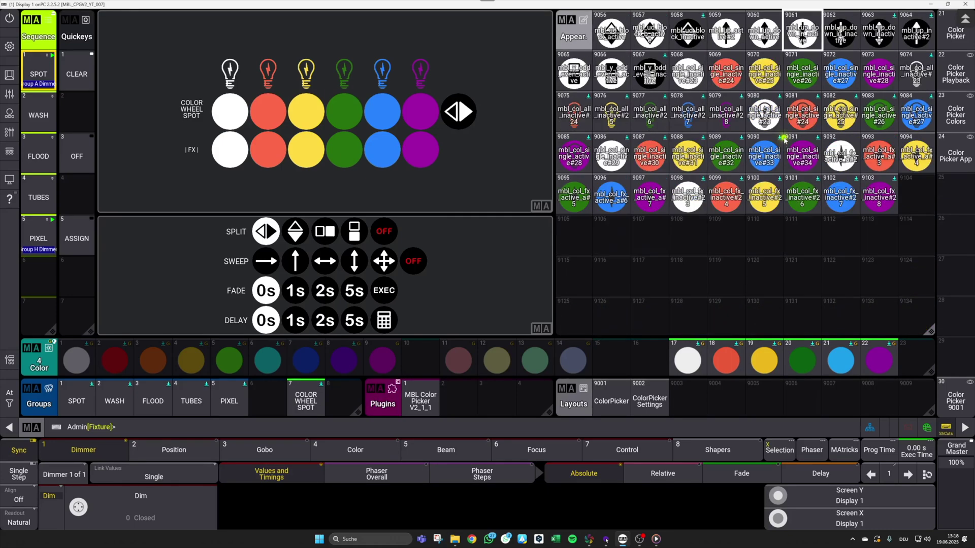
pyautogui.scroll(1, 785, 142)
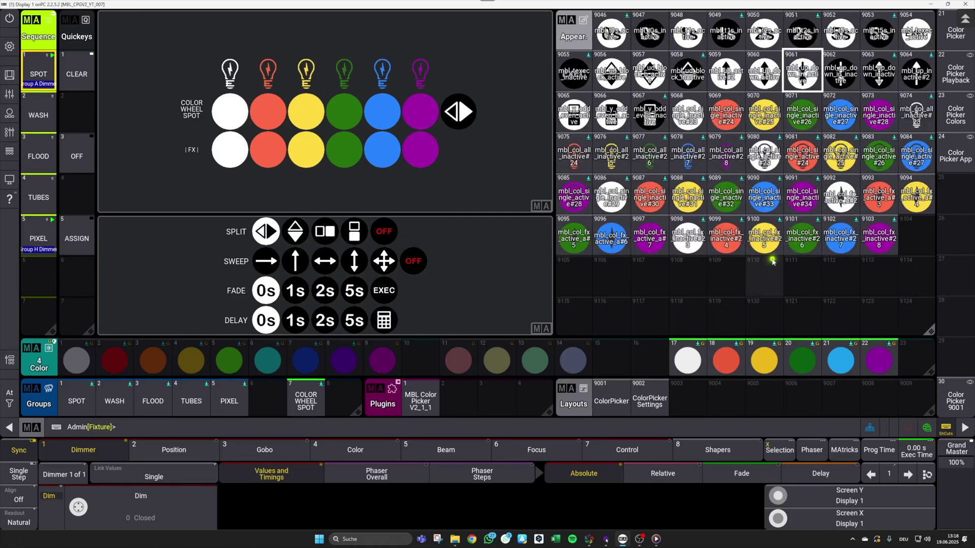